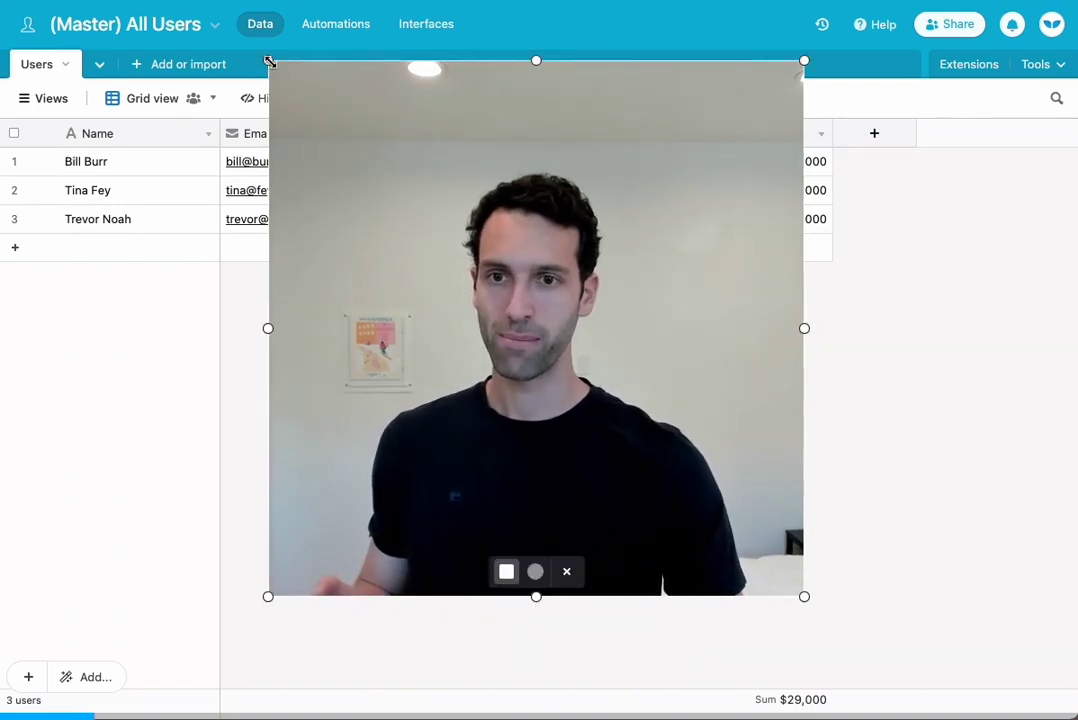
# Look over the first user's Status options in the master base, changing nothing
pyautogui.moveTo(270, 64); pyautogui.dragTo(624, 416)
pyautogui.moveTo(743, 544); pyautogui.dragTo(980, 610)
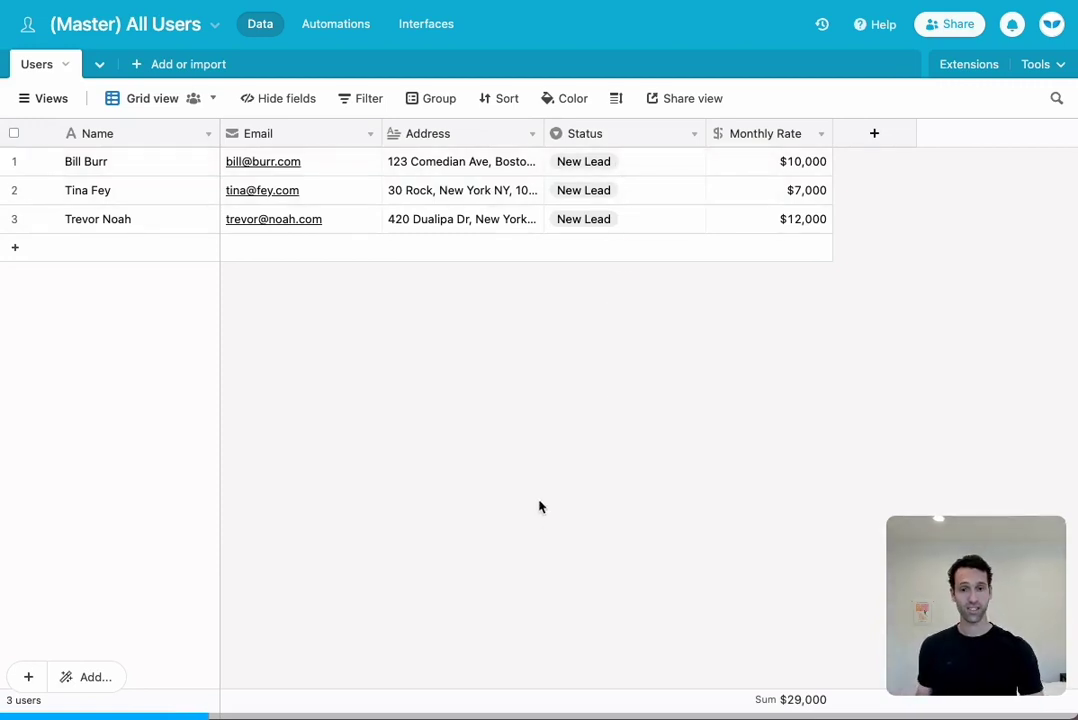
pyautogui.click(640, 170)
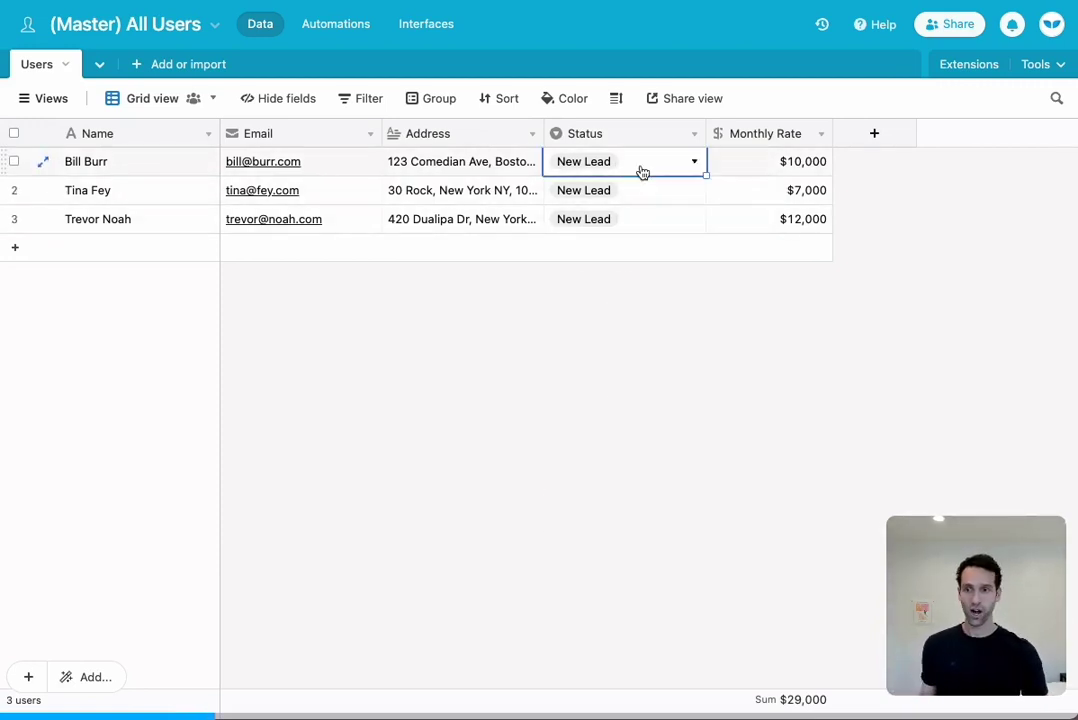
pyautogui.click(642, 170)
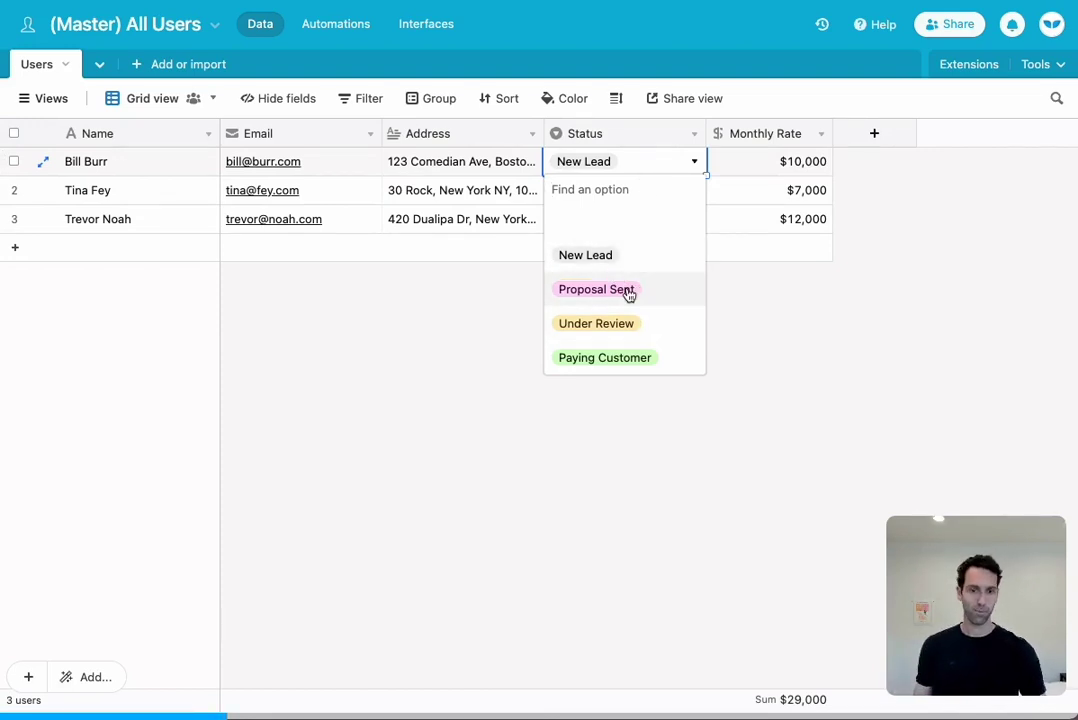
pyautogui.click(386, 437)
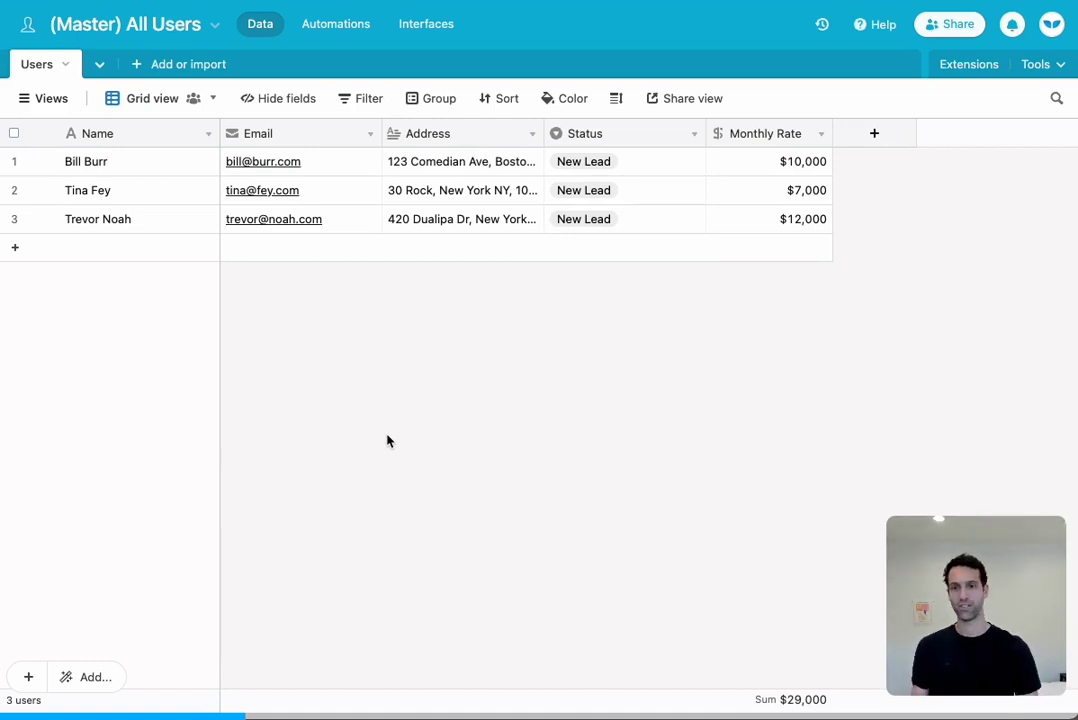
# Start duplicating the master base and name the copy '(Customer Support Only) All Users'
pyautogui.click(214, 25)
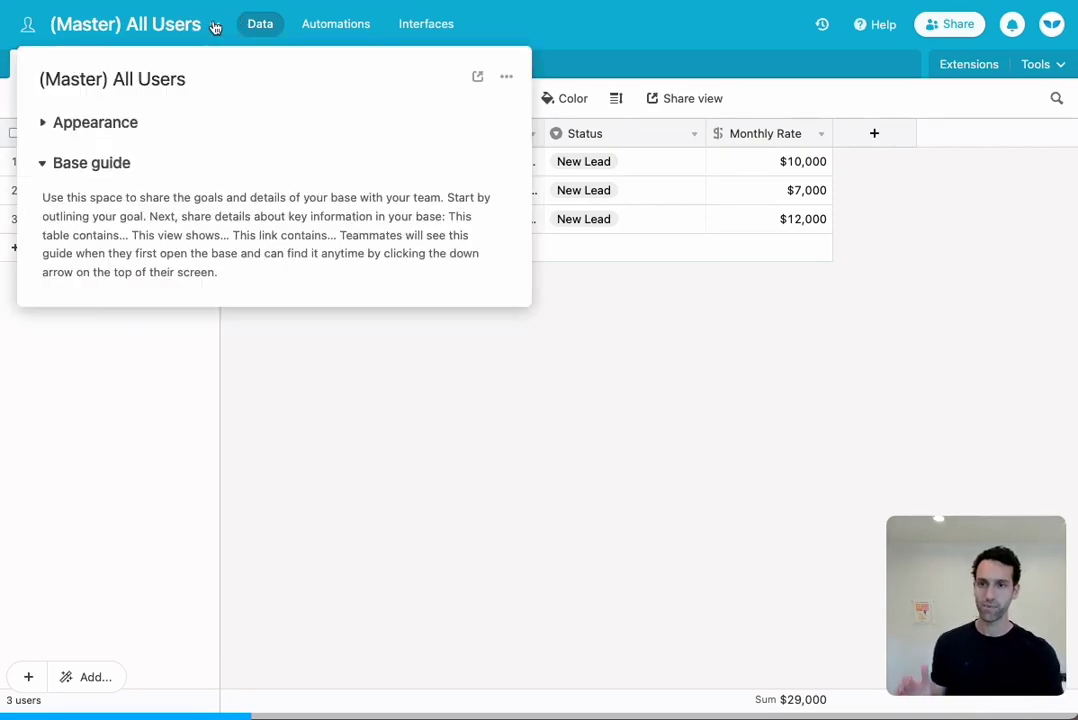
pyautogui.click(508, 74)
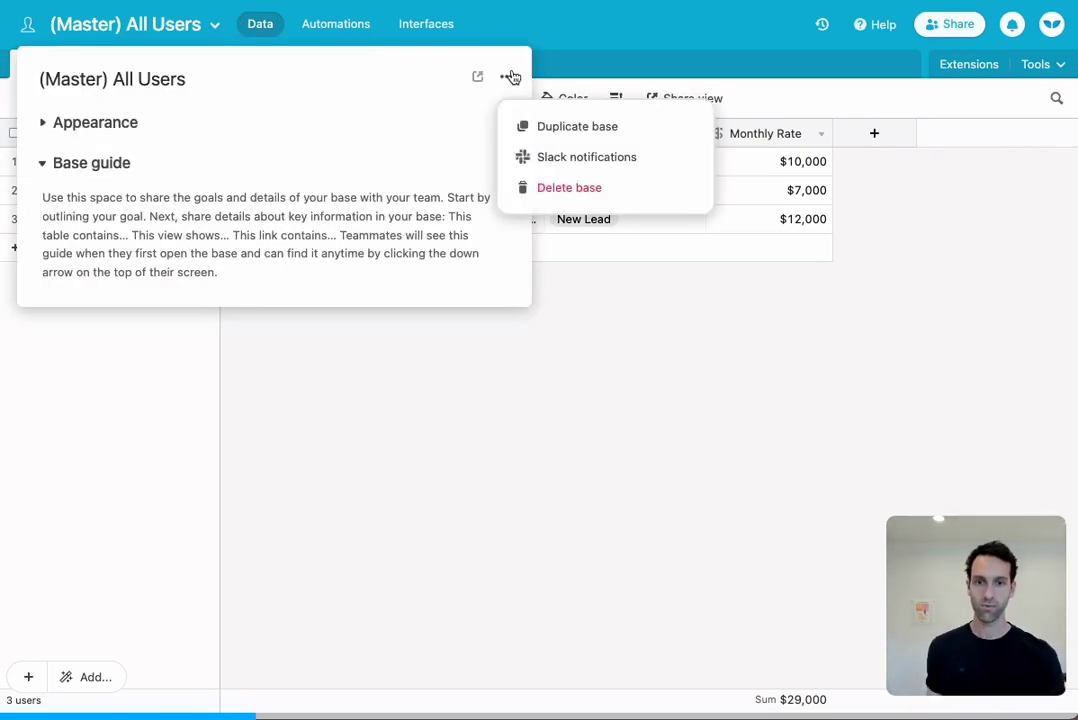
pyautogui.click(553, 127)
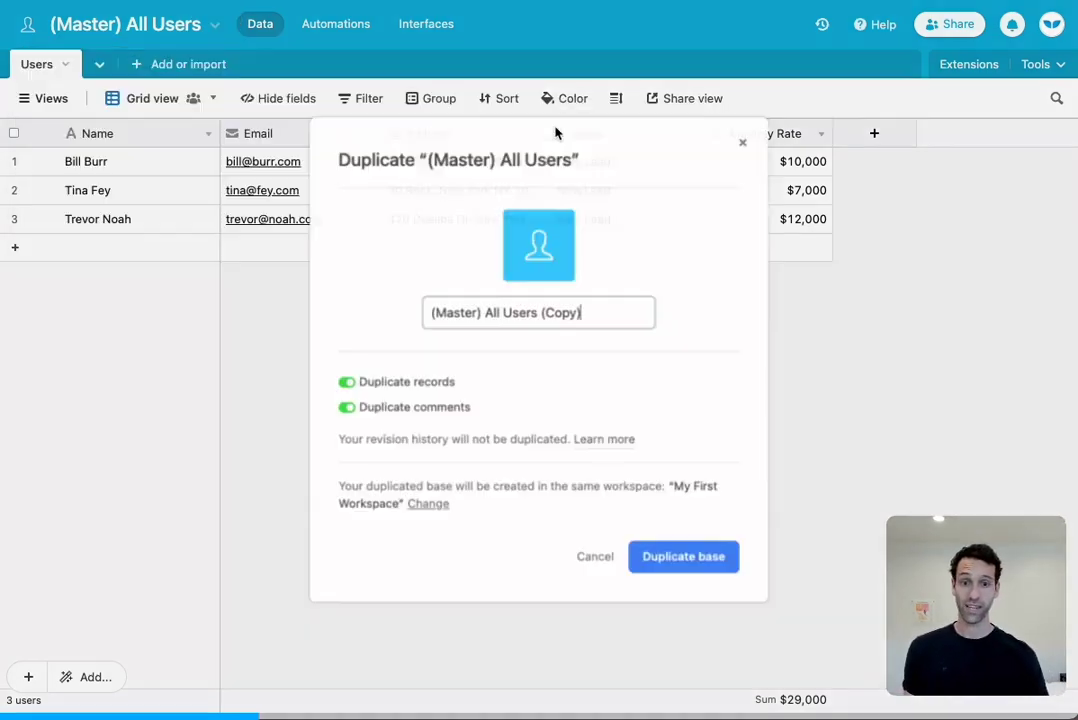
pyautogui.doubleClick(478, 314)
pyautogui.press('BackSpace')
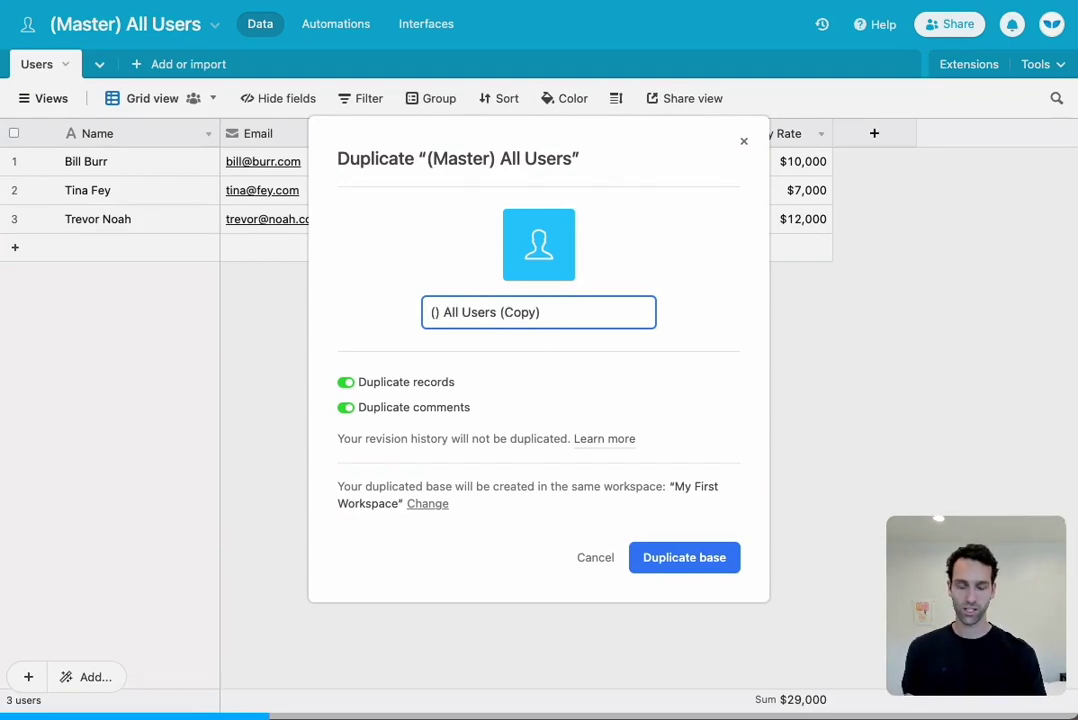
pyautogui.write('Customer Support Onl')
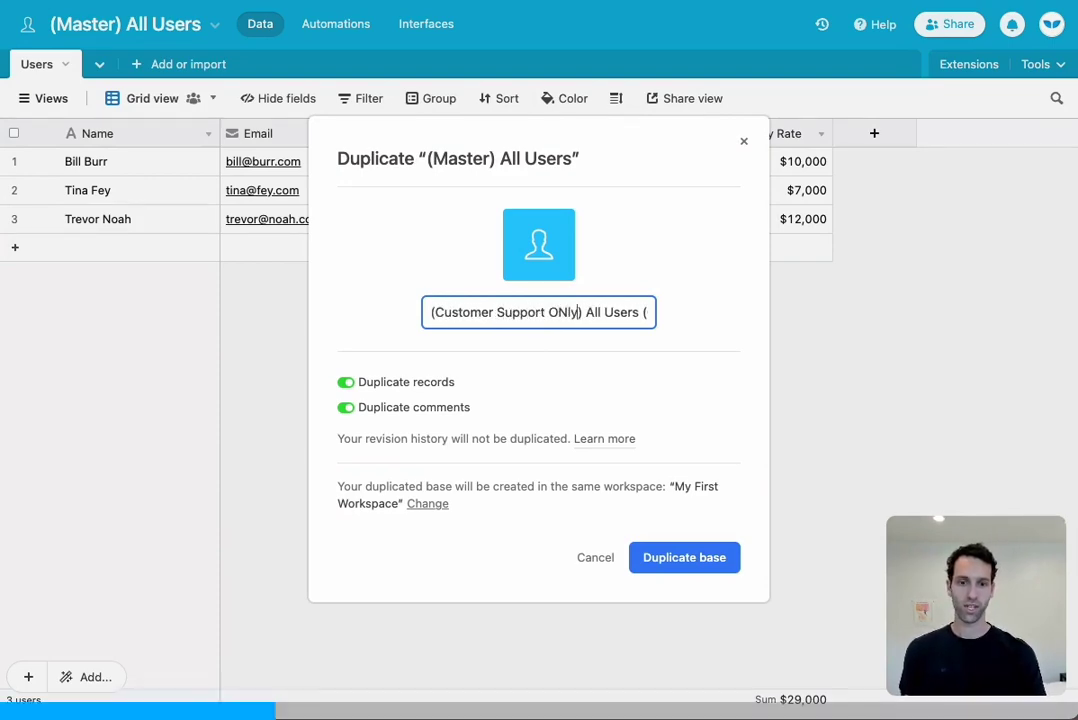
pyautogui.press('BackSpace')
pyautogui.press('BackSpace')
pyautogui.write('nly')
pyautogui.press('End')
pyautogui.press('BackSpace')
pyautogui.press('BackSpace')
pyautogui.press('BackSpace')
pyautogui.press('BackSpace')
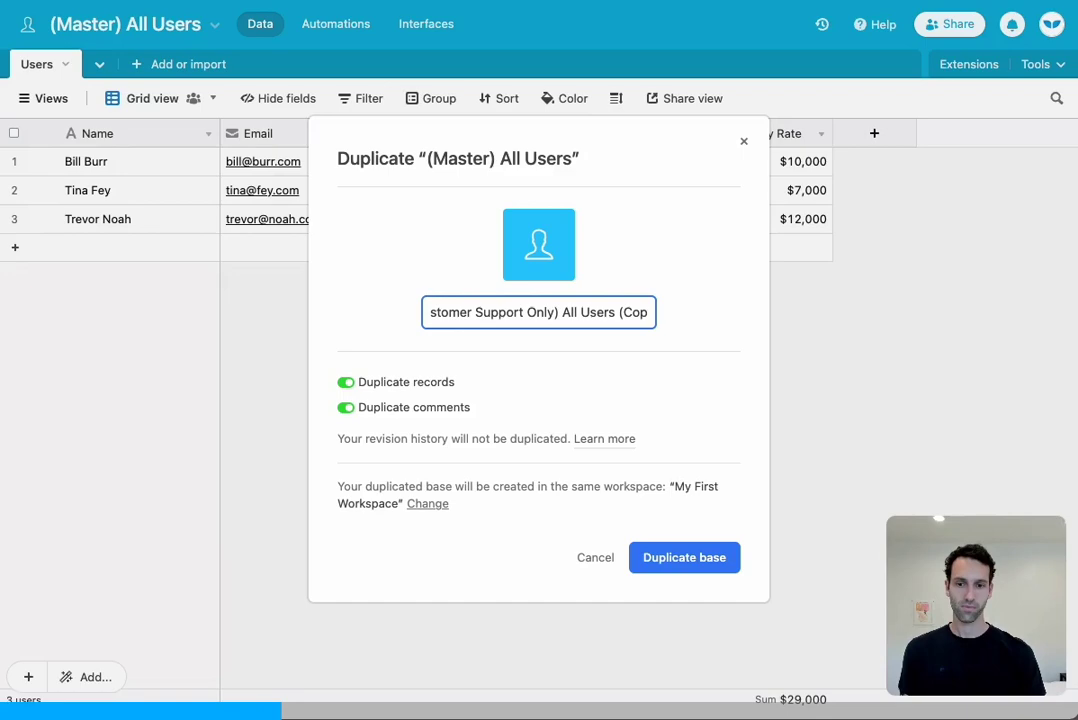
pyautogui.press('BackSpace')
pyautogui.press('BackSpace')
pyautogui.press('BackSpace')
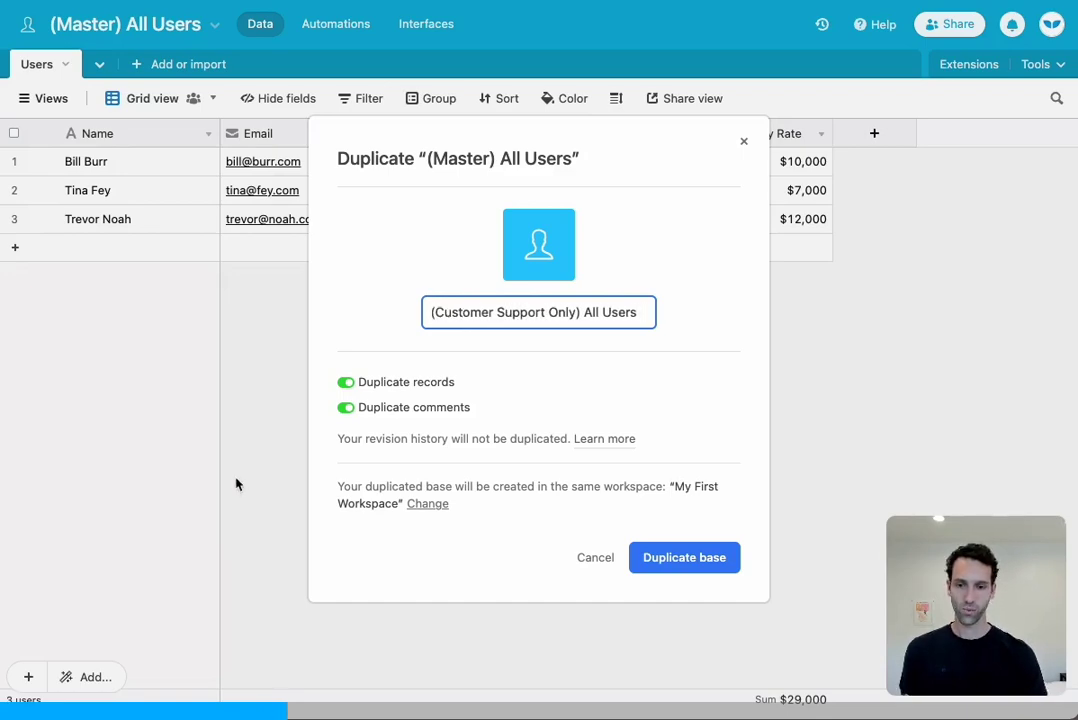
# Create the duplicate without its records and open the new base
pyautogui.click(346, 383)
pyautogui.click(710, 547)
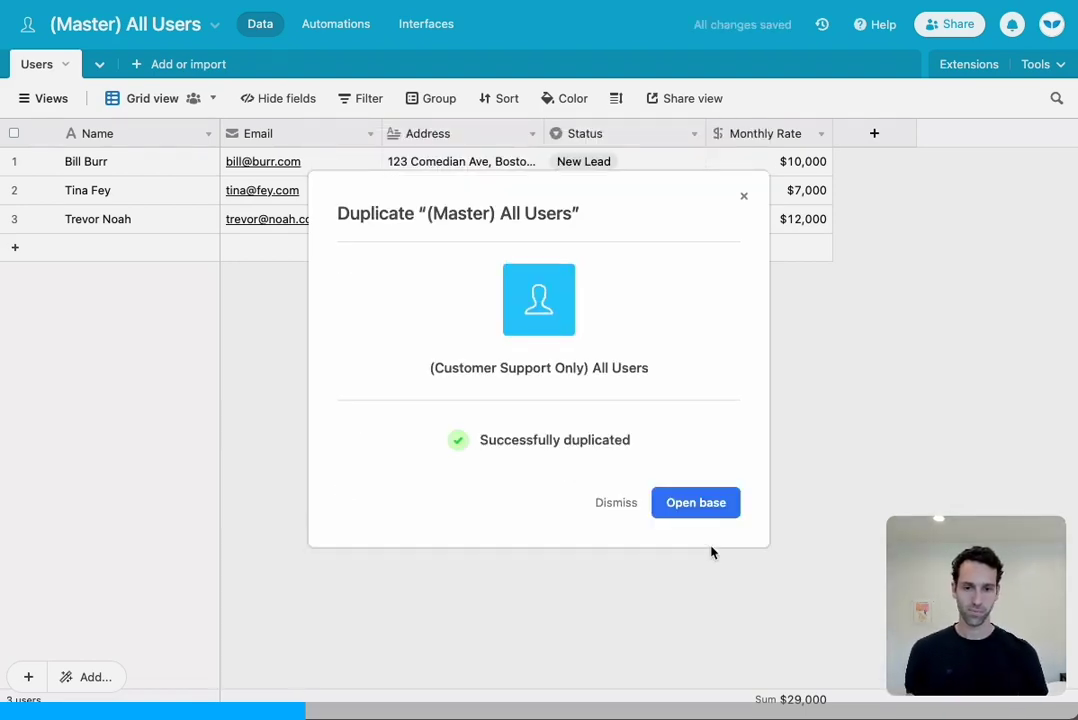
pyautogui.click(704, 510)
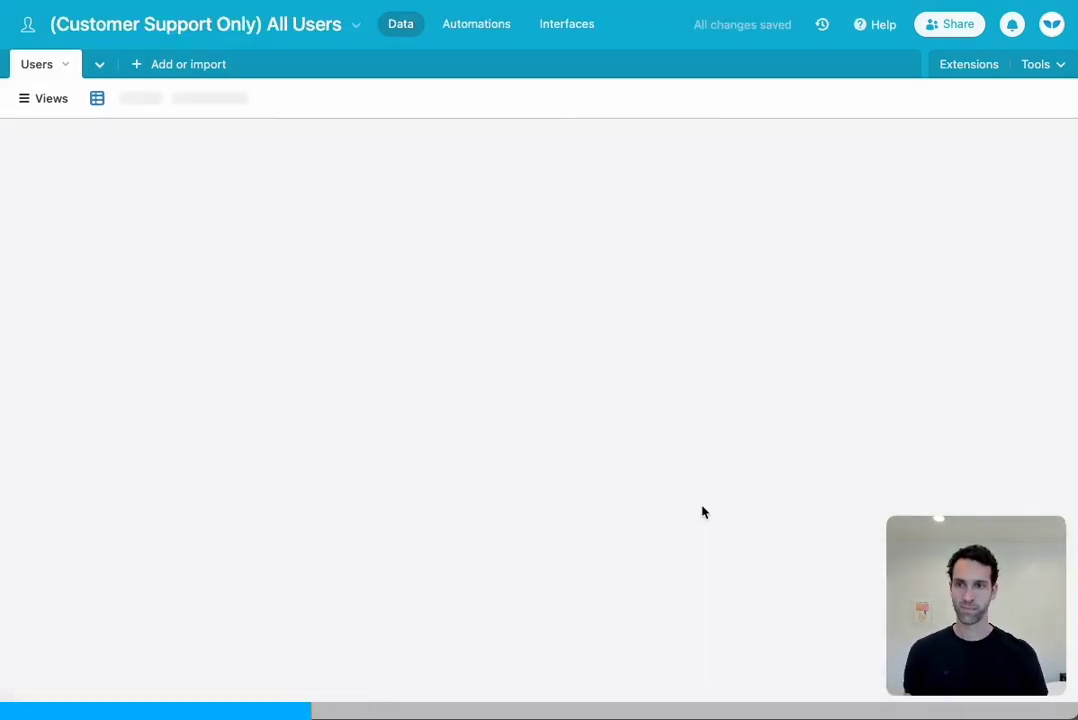
# Give the Customer Support base an orange-red theme
pyautogui.click(356, 36)
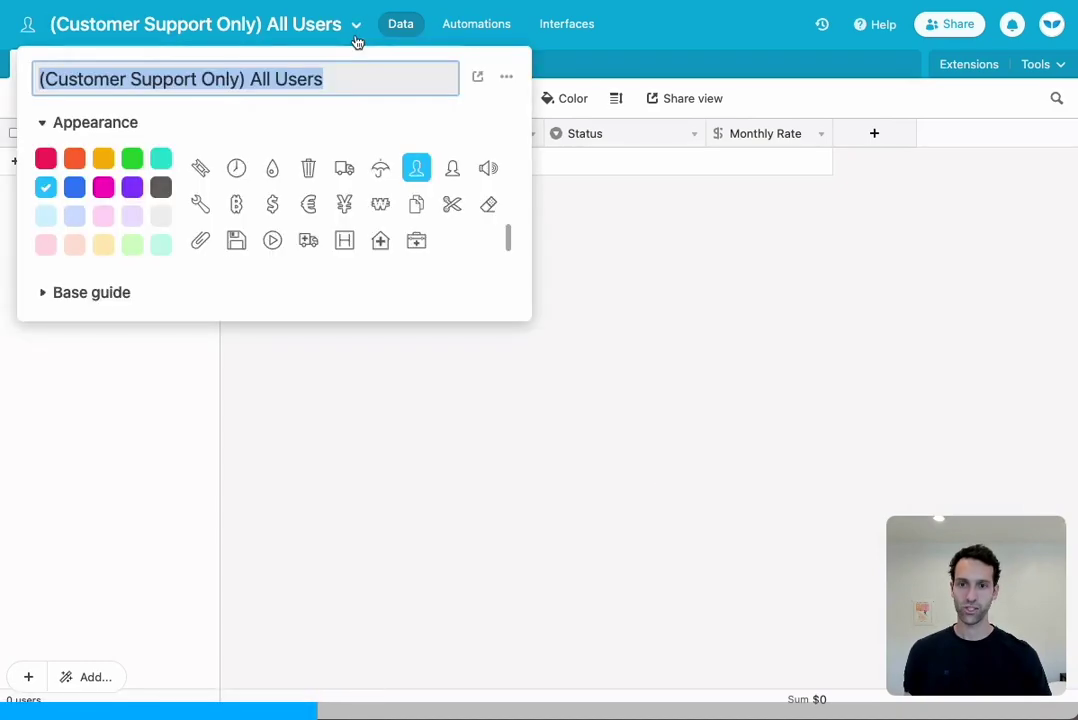
pyautogui.click(74, 158)
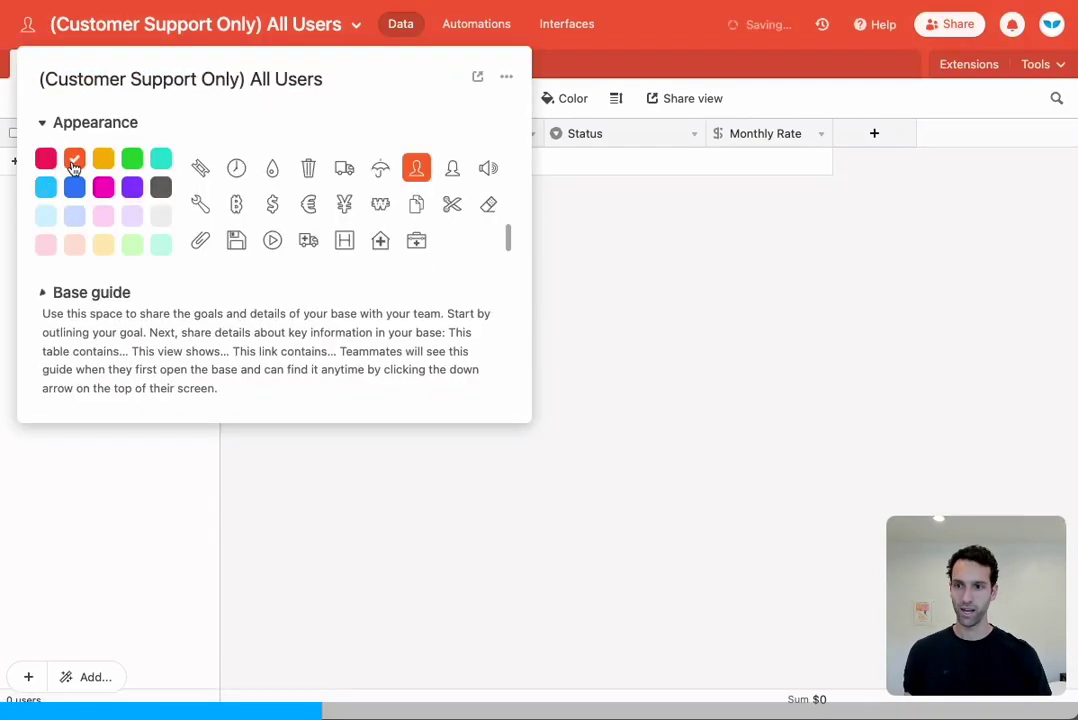
pyautogui.click(801, 269)
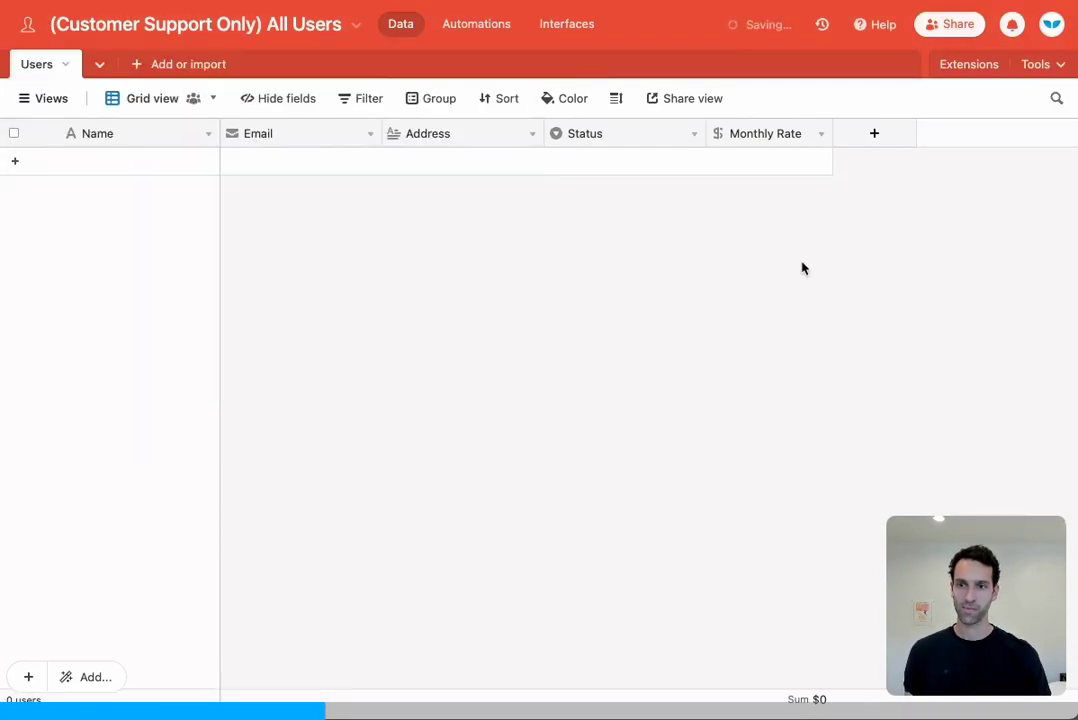
# Delete the Email, Address and Monthly Rate fields from the grid
pyautogui.rightClick(315, 137)
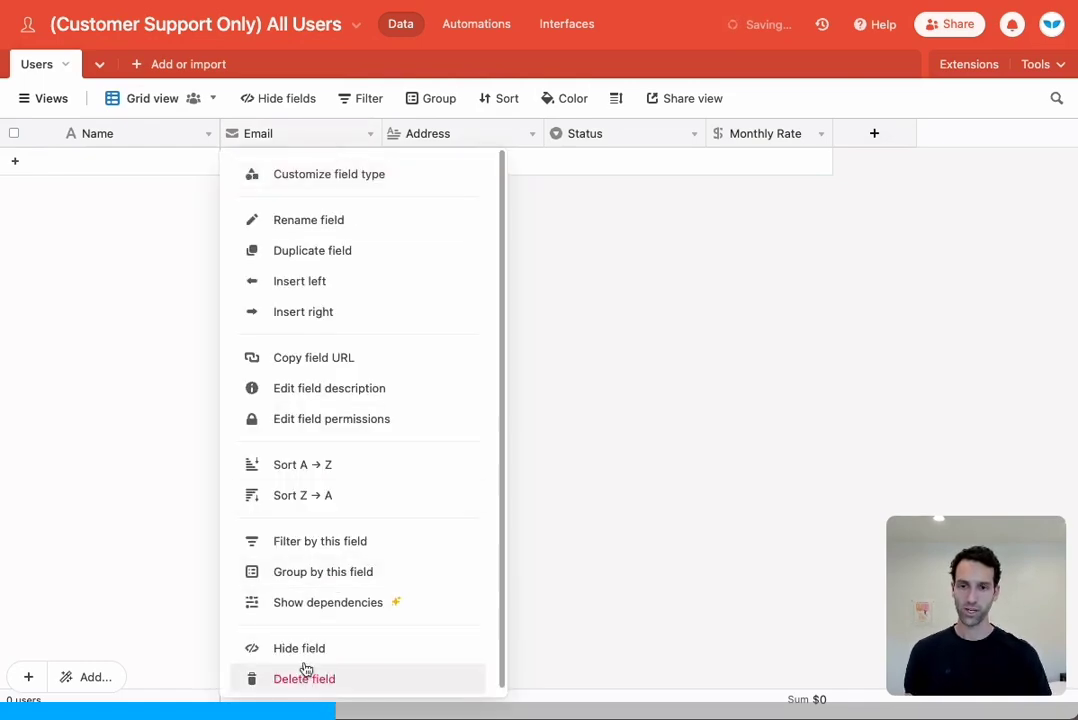
pyautogui.click(306, 672)
pyautogui.rightClick(345, 133)
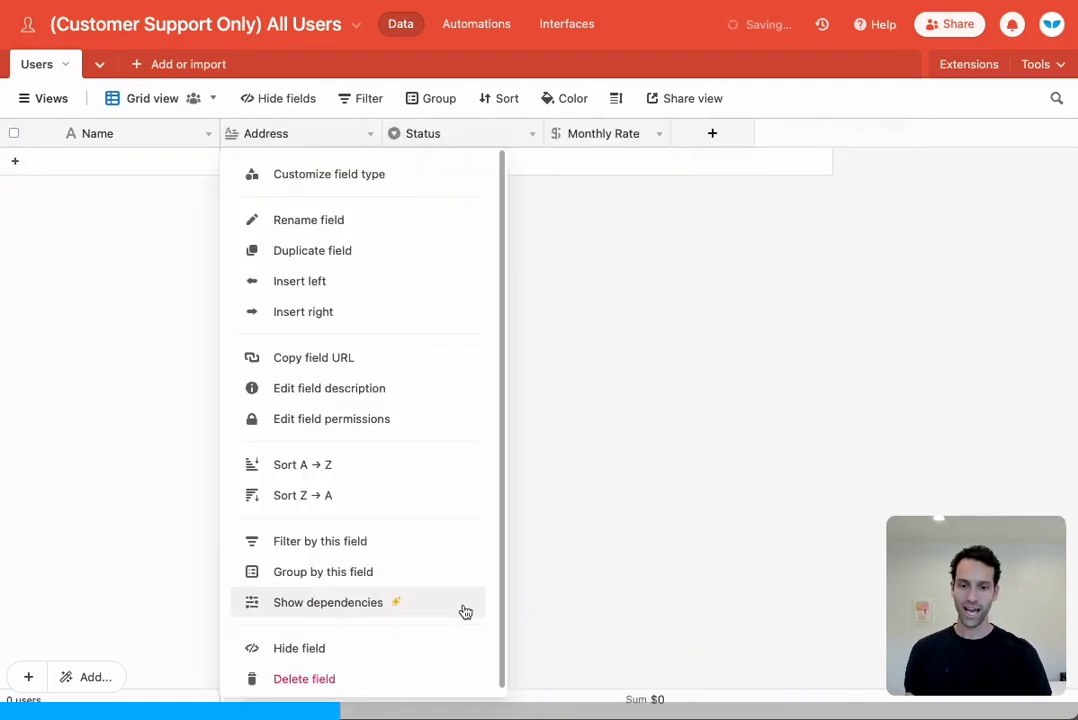
pyautogui.click(395, 687)
pyautogui.rightClick(445, 137)
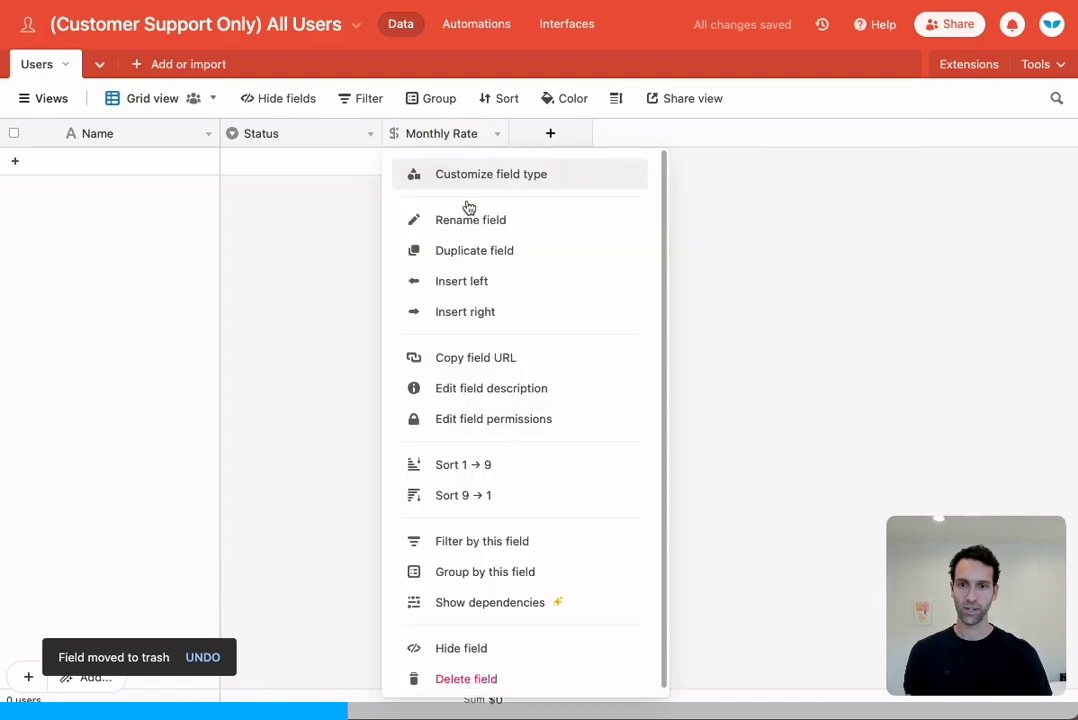
pyautogui.click(478, 681)
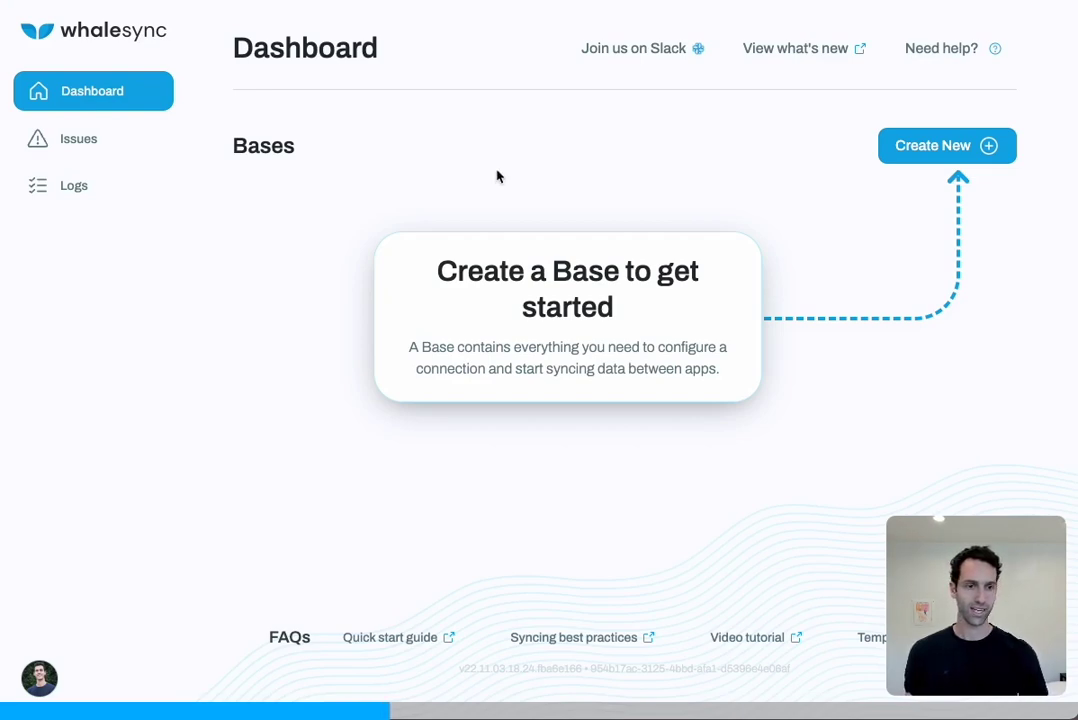
# In Whalesync, create a new sync base with Airtable as the first app and begin authorizing it
pyautogui.click(938, 147)
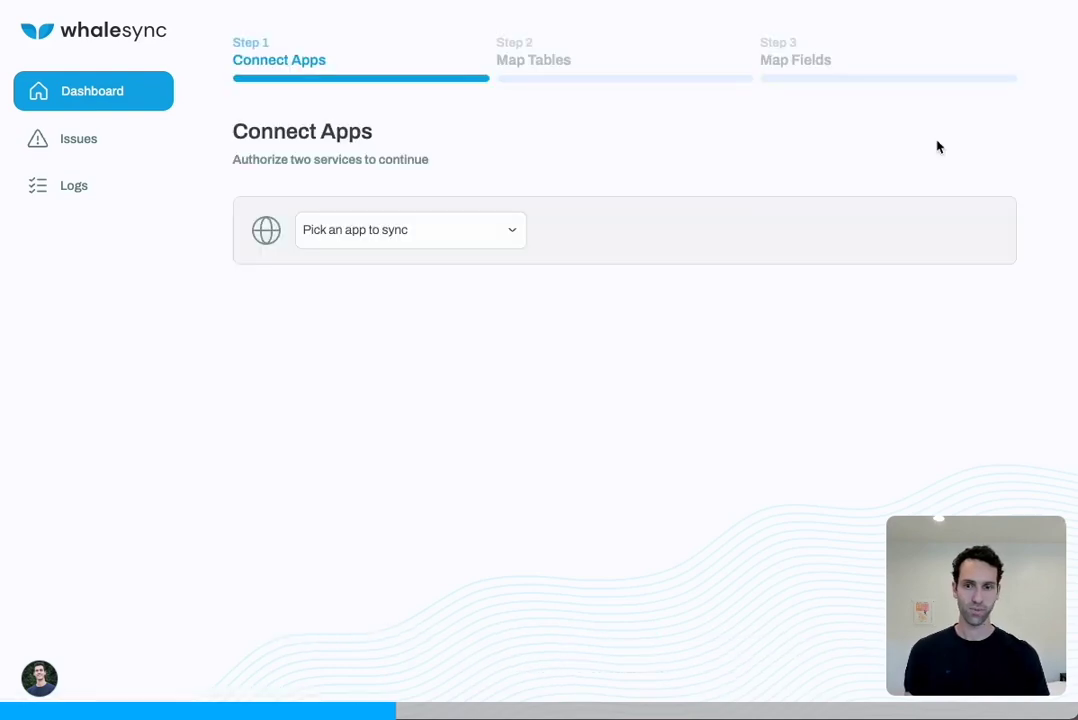
pyautogui.click(433, 233)
pyautogui.click(433, 238)
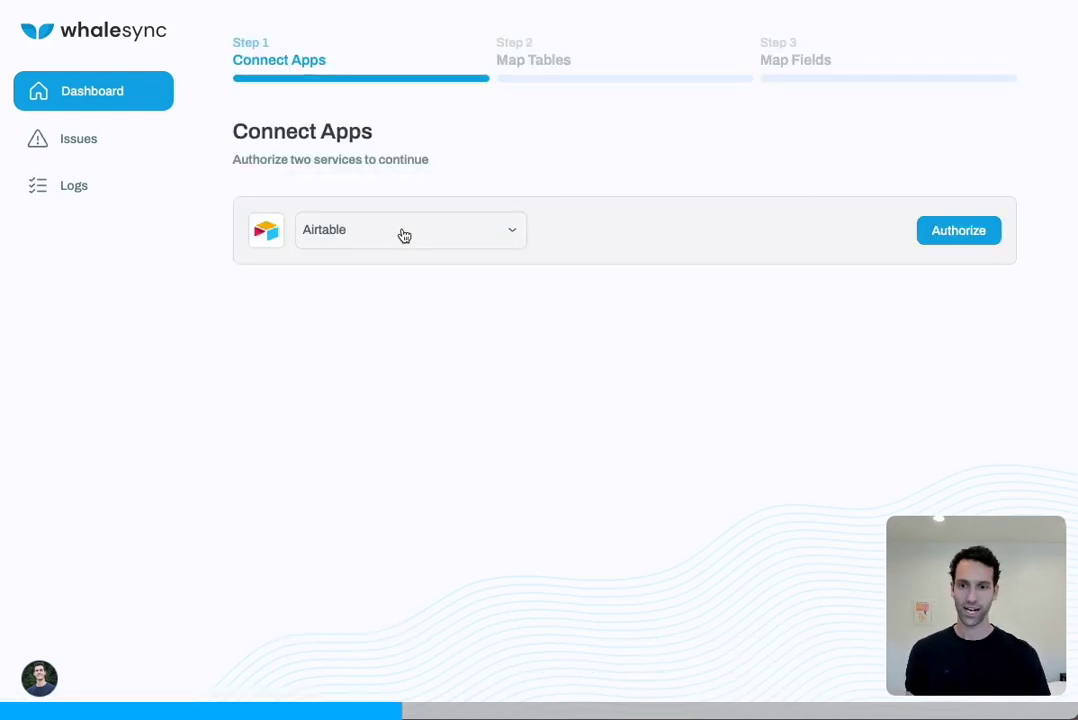
pyautogui.click(960, 232)
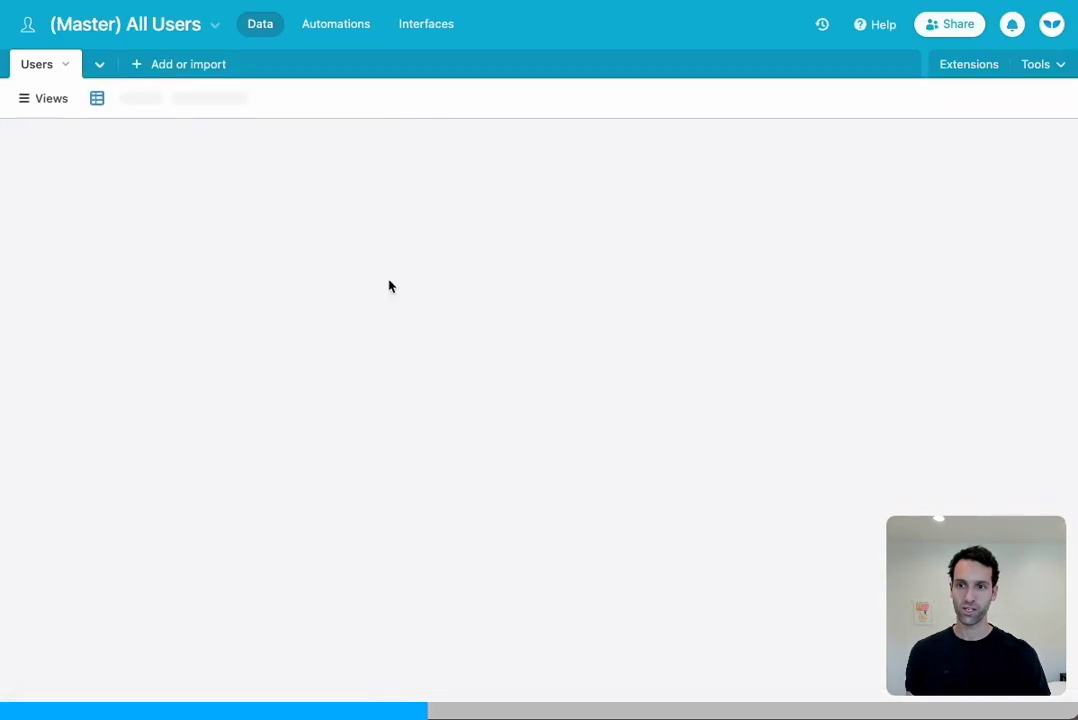
# Copy the personal API key from the Airtable account page into Whalesync's authorization form
pyautogui.click(1052, 24)
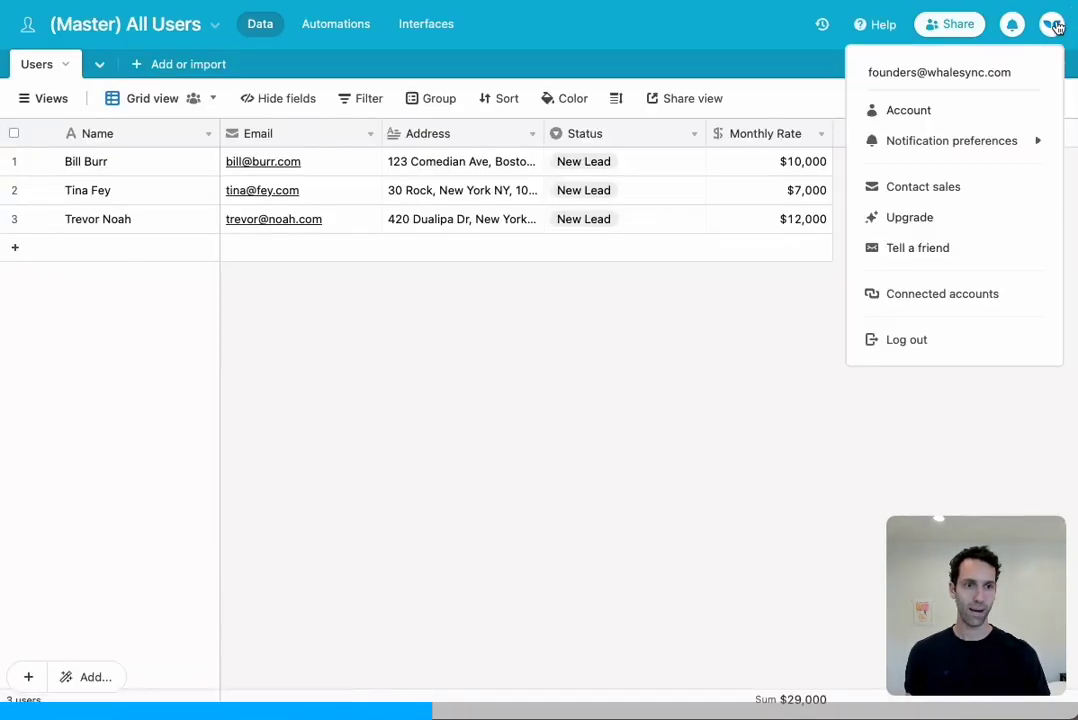
pyautogui.click(952, 109)
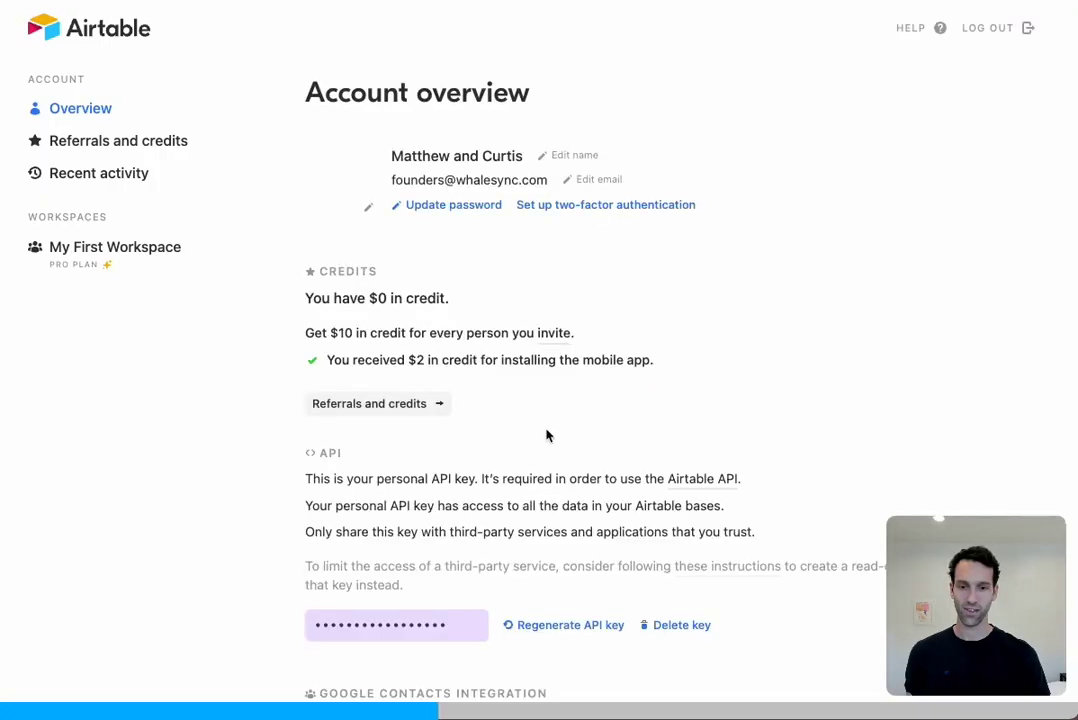
pyautogui.scroll(-1, 451, 549)
pyautogui.click(448, 540)
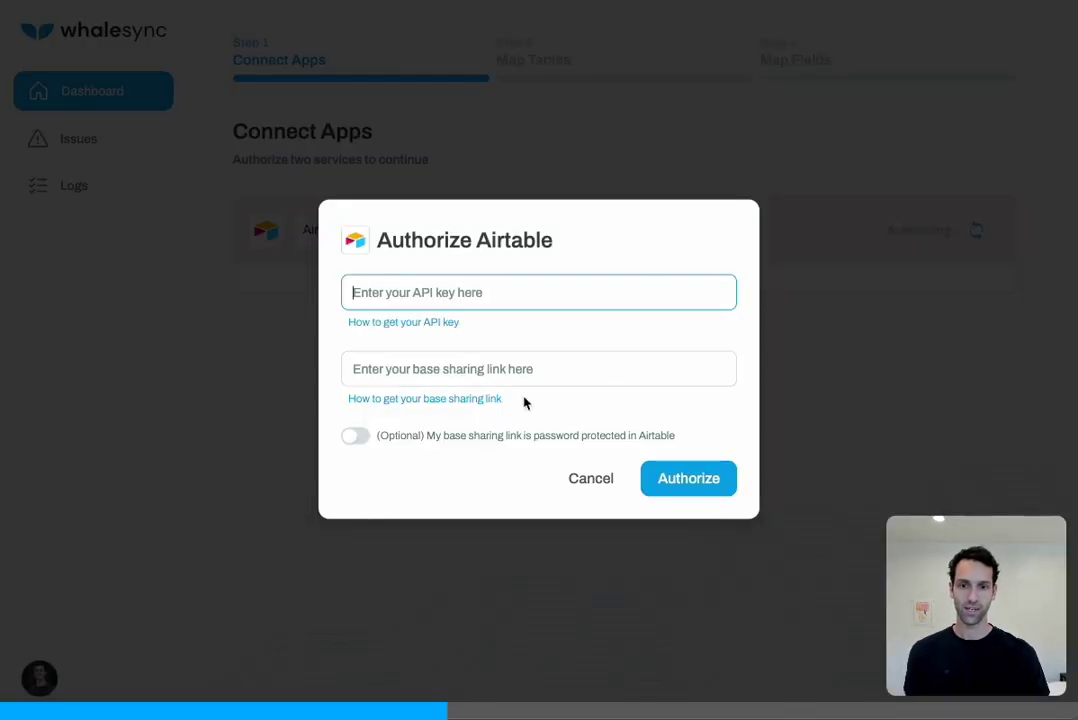
pyautogui.hotkey('ctrl', 'v')
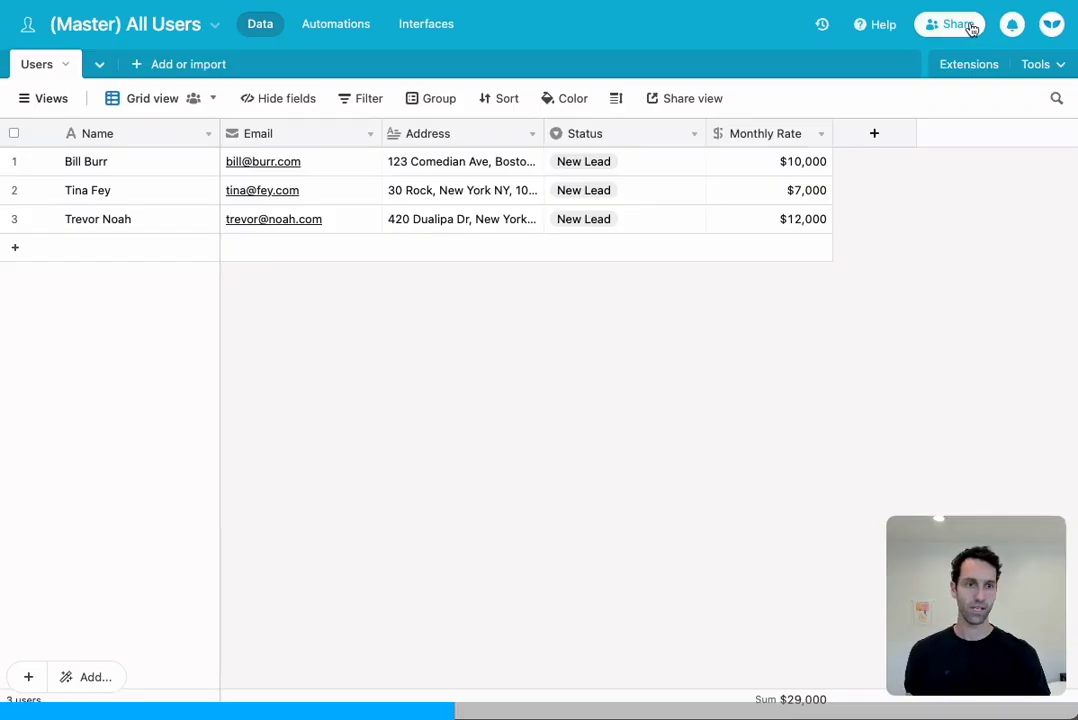
# Share the Master base publicly as a read-only link and copy that link
pyautogui.click(950, 24)
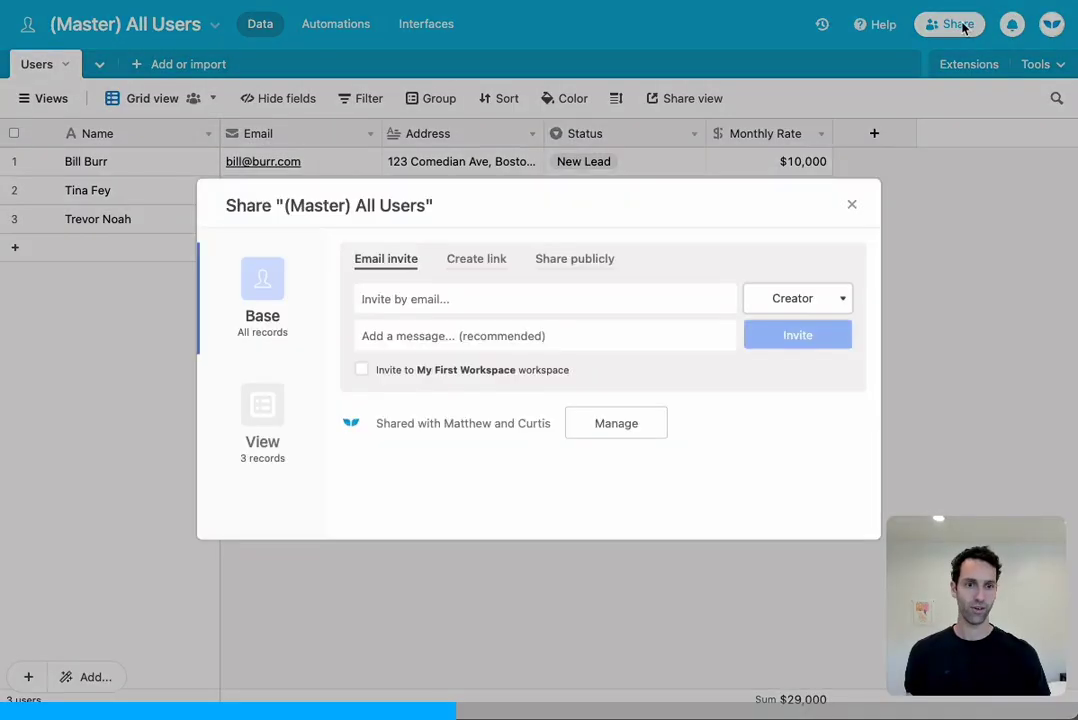
pyautogui.click(589, 259)
pyautogui.click(377, 322)
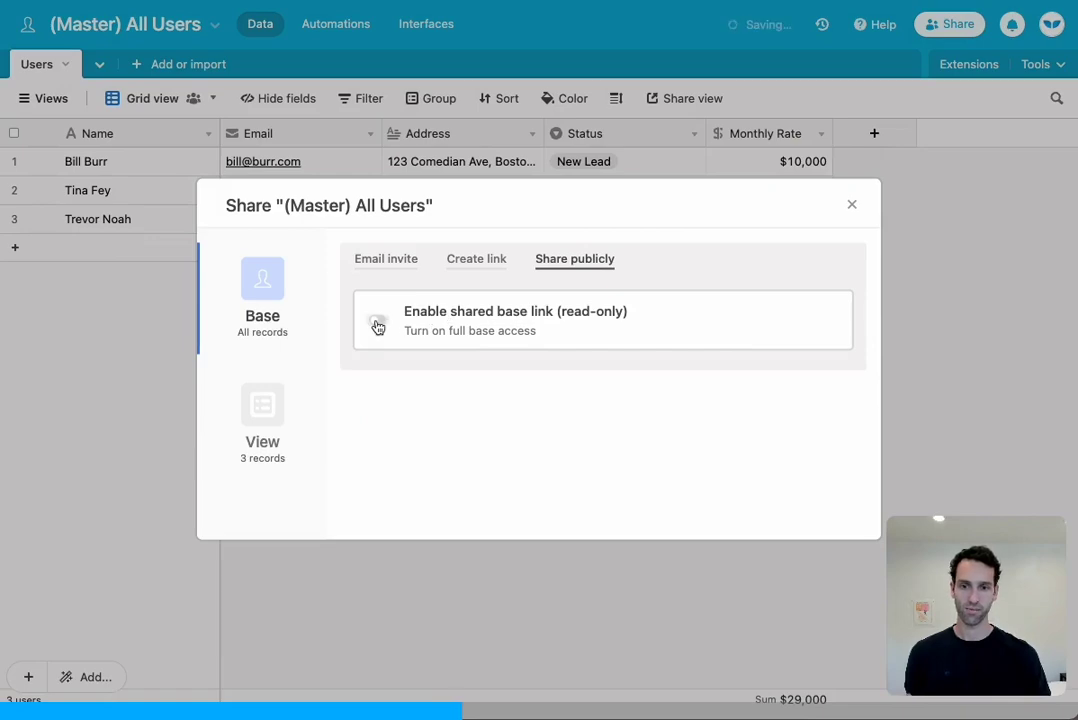
pyautogui.click(377, 322)
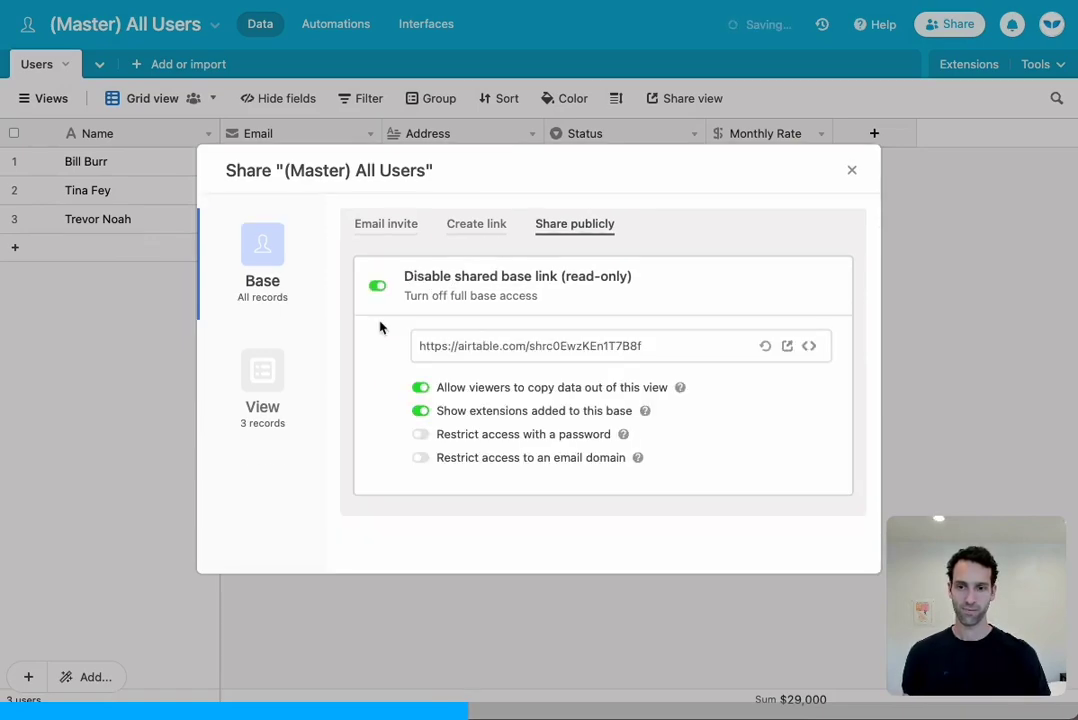
pyautogui.click(465, 346)
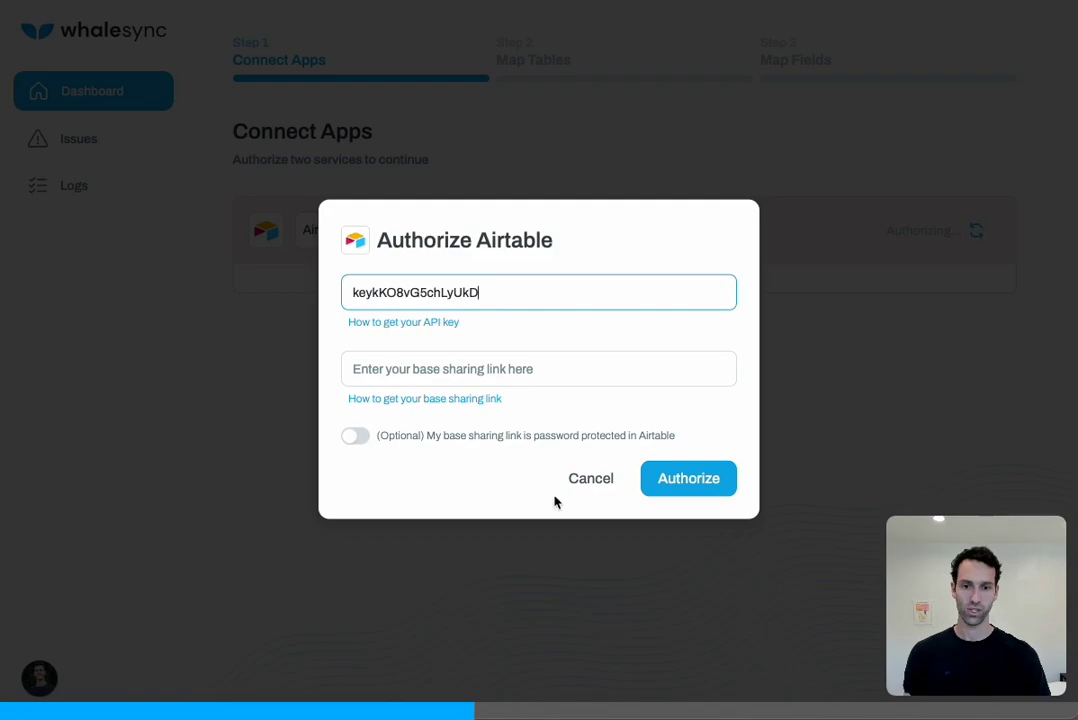
# Paste the Master share link, authorize and save the connection, then choose Airtable as the second app
pyautogui.click(476, 366)
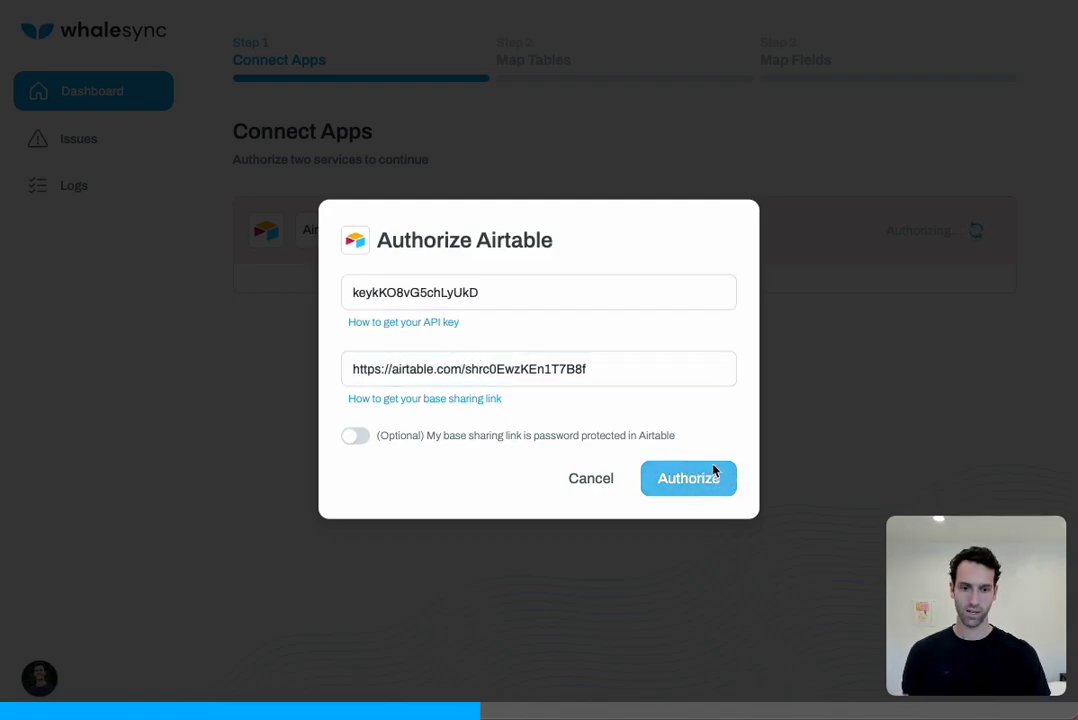
pyautogui.click(712, 472)
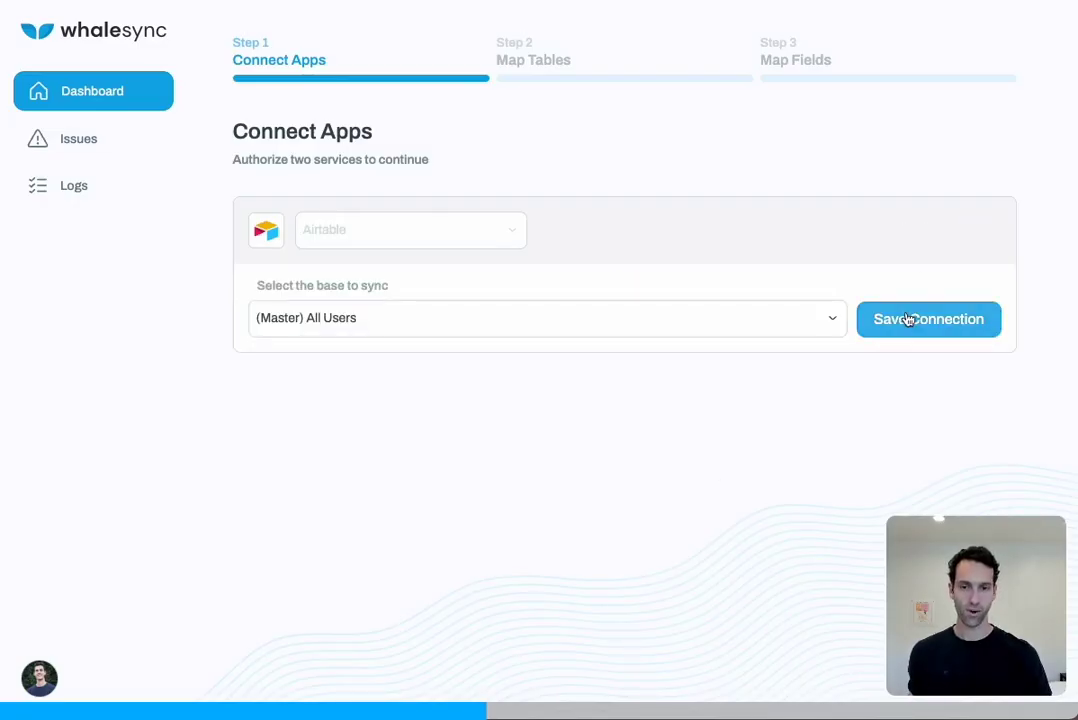
pyautogui.click(909, 319)
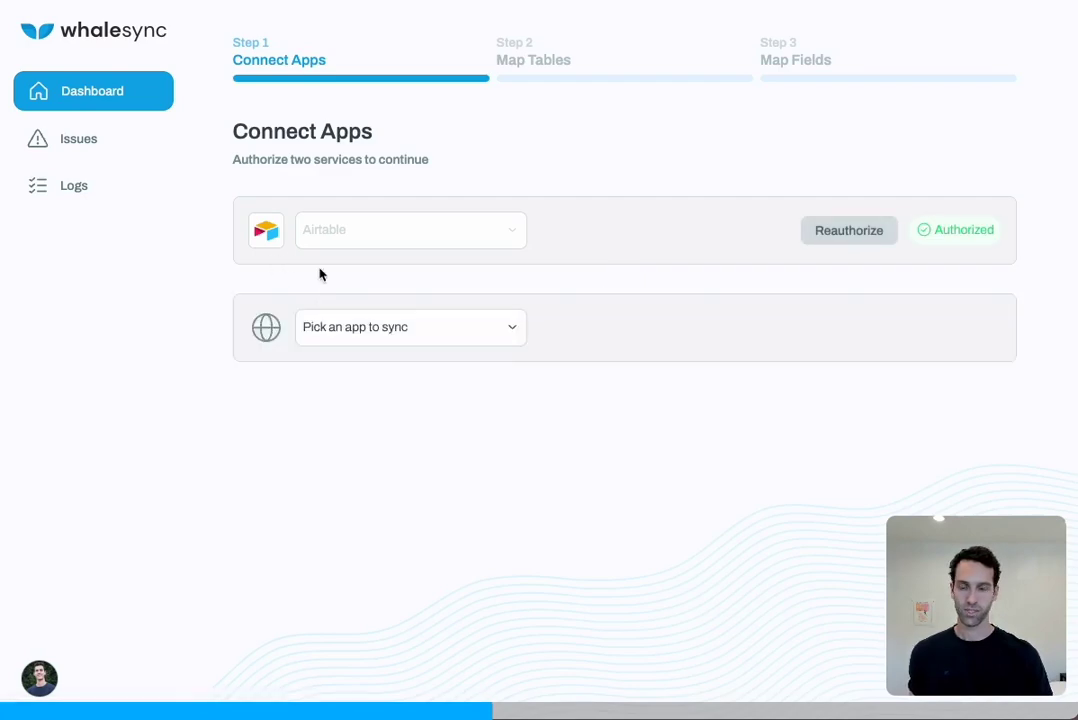
pyautogui.click(383, 327)
pyautogui.click(383, 325)
# Paste the API key from the Customer Support base into the second Airtable authorization
pyautogui.click(946, 330)
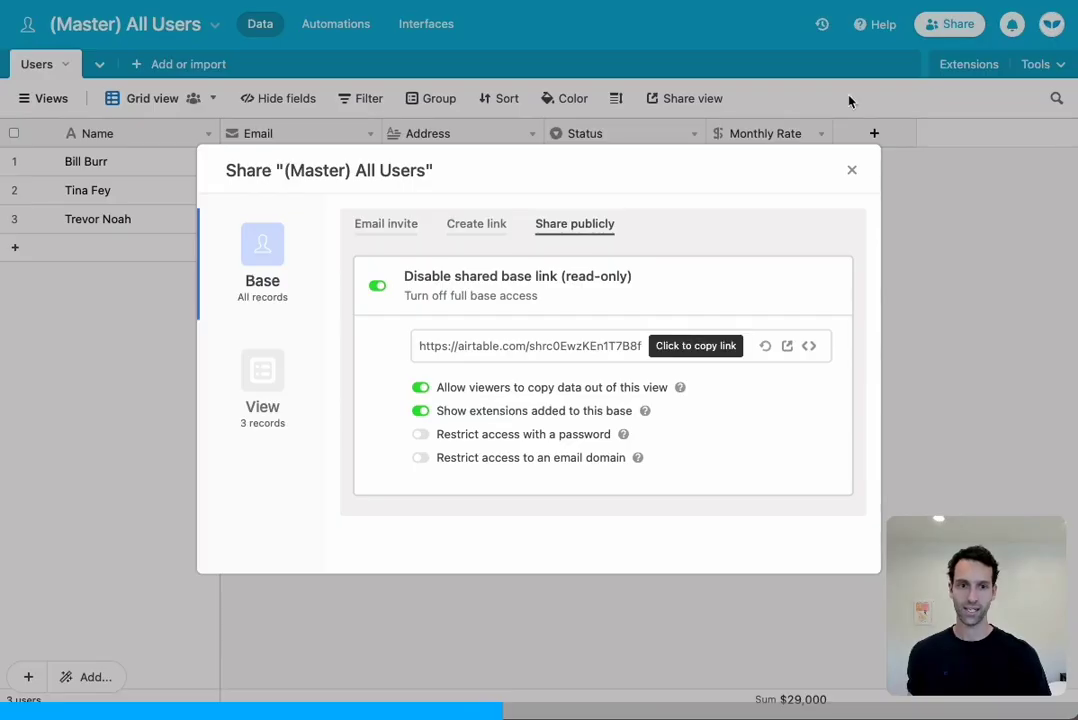
pyautogui.click(847, 100)
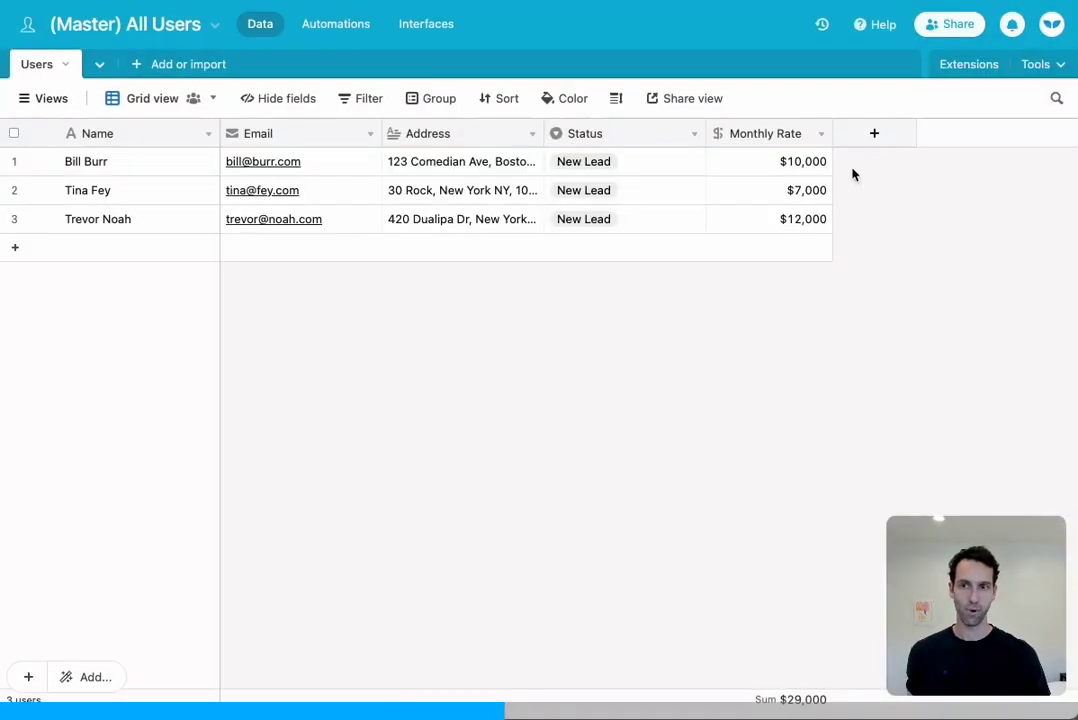
pyautogui.hotkey('ctrl', 'Tab')
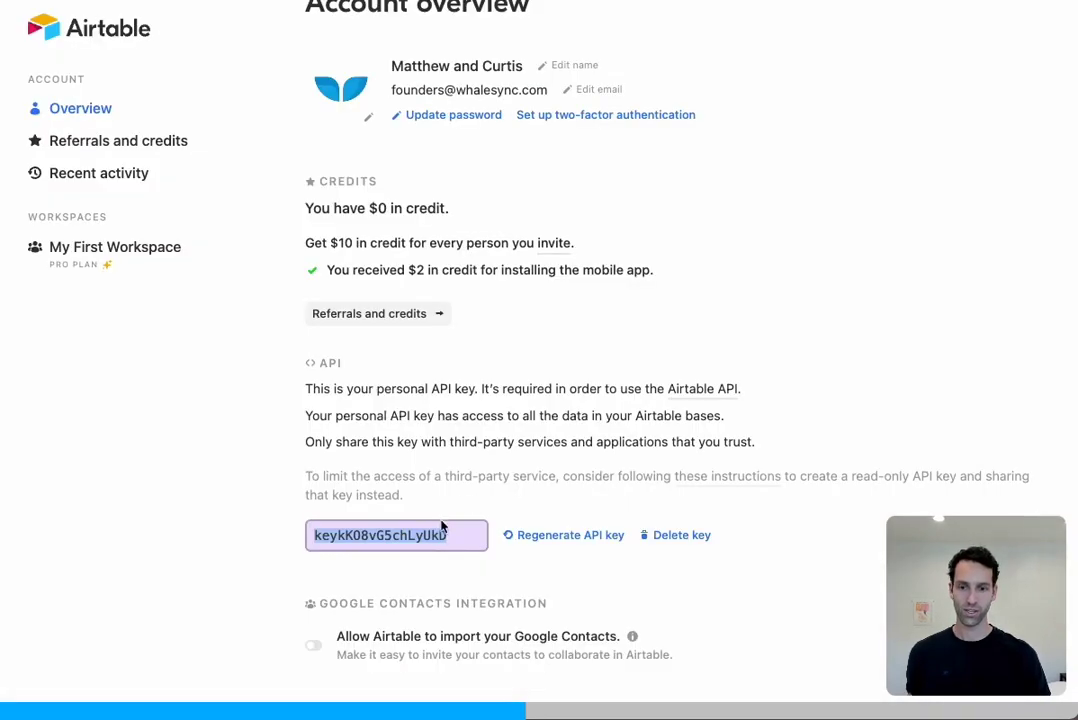
pyautogui.click(431, 534)
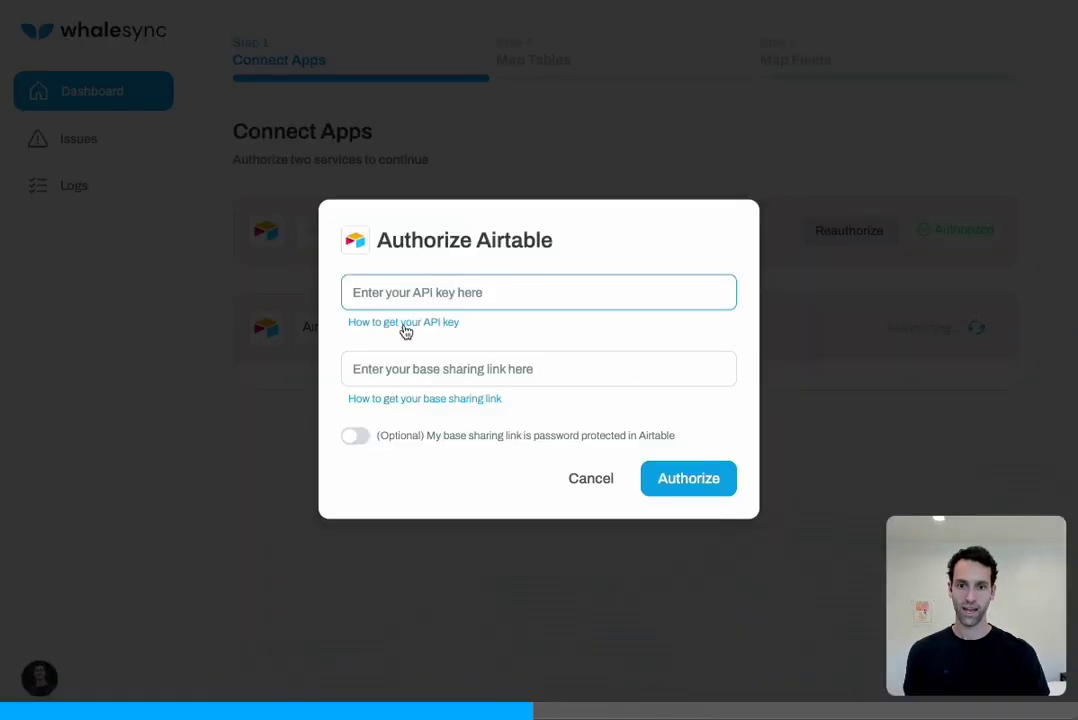
pyautogui.hotkey('ctrl', 'v')
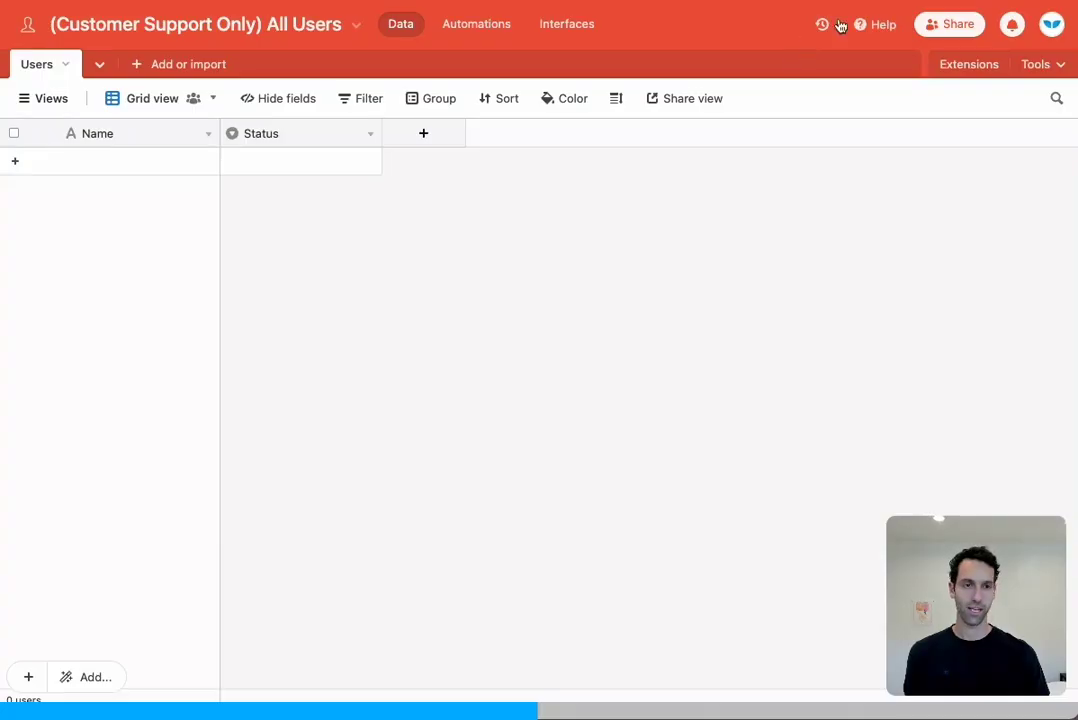
# Share the Customer Support base read-only, paste its link, then authorize and save the connection
pyautogui.click(946, 24)
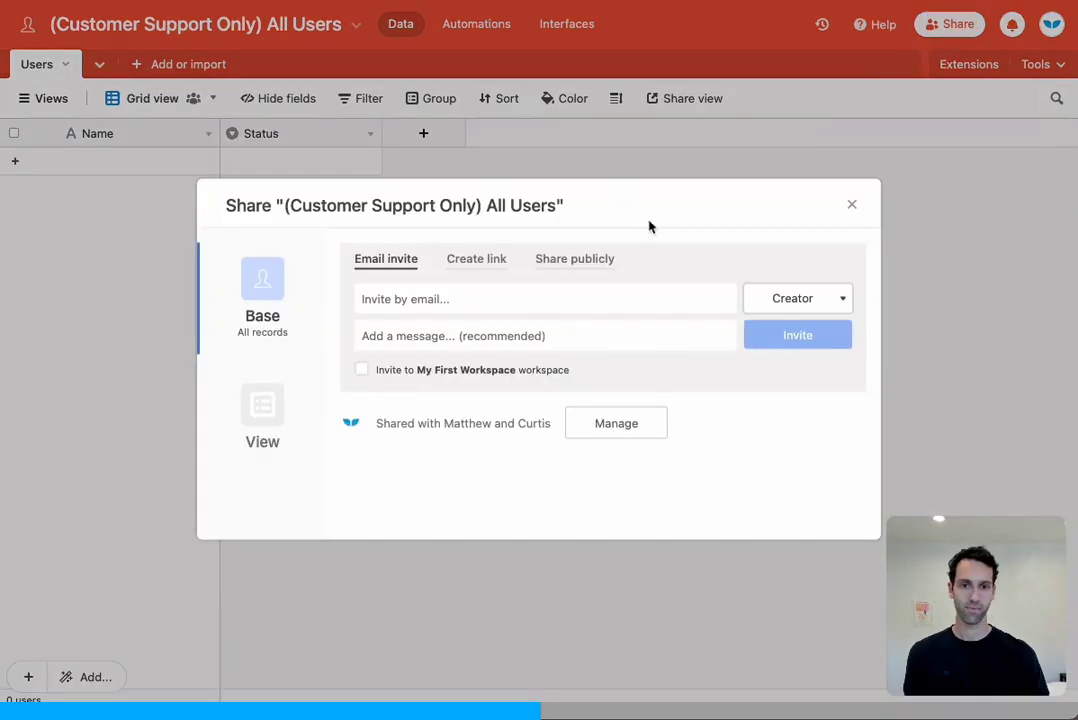
pyautogui.click(570, 260)
pyautogui.click(378, 321)
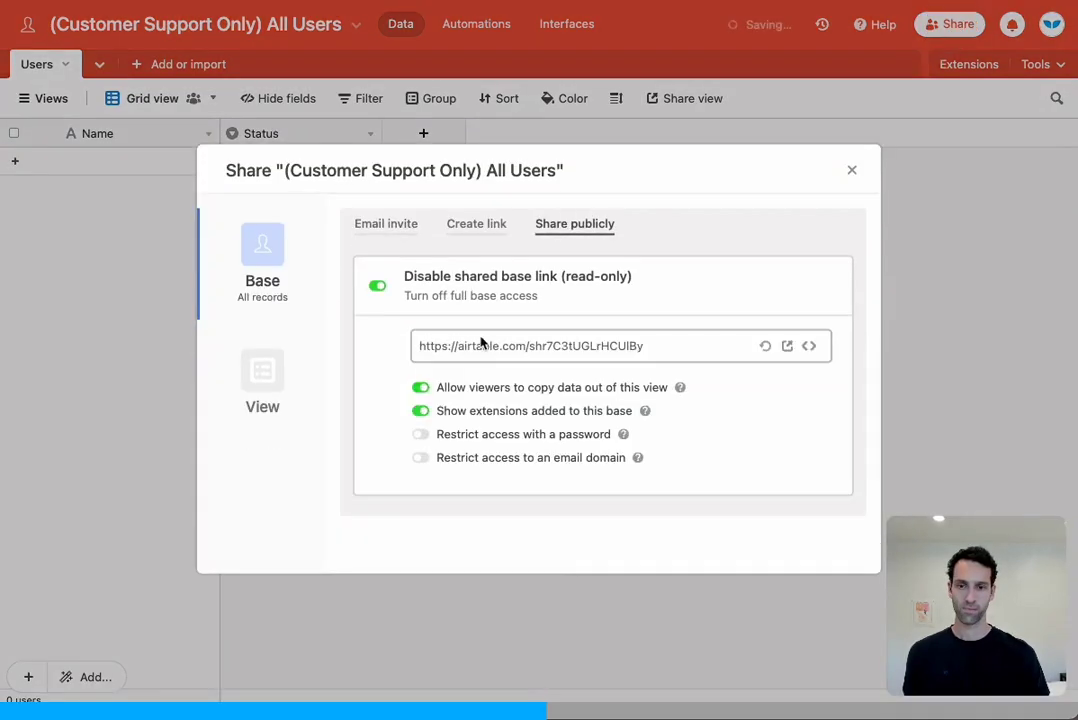
pyautogui.click(493, 348)
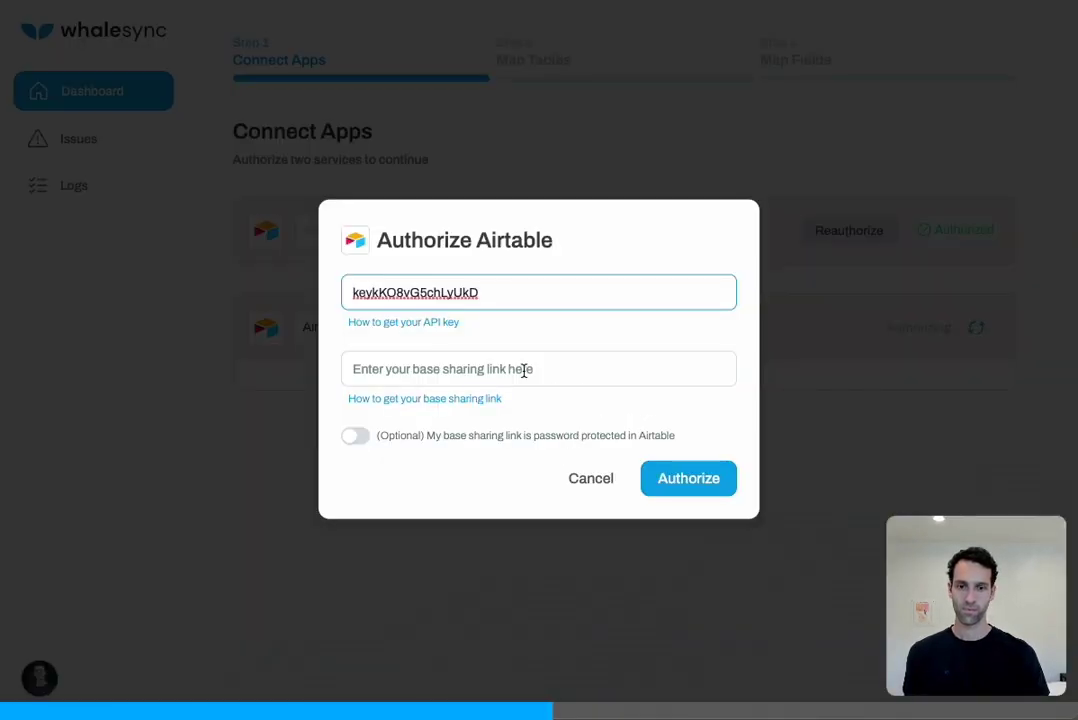
pyautogui.click(522, 368)
pyautogui.click(684, 476)
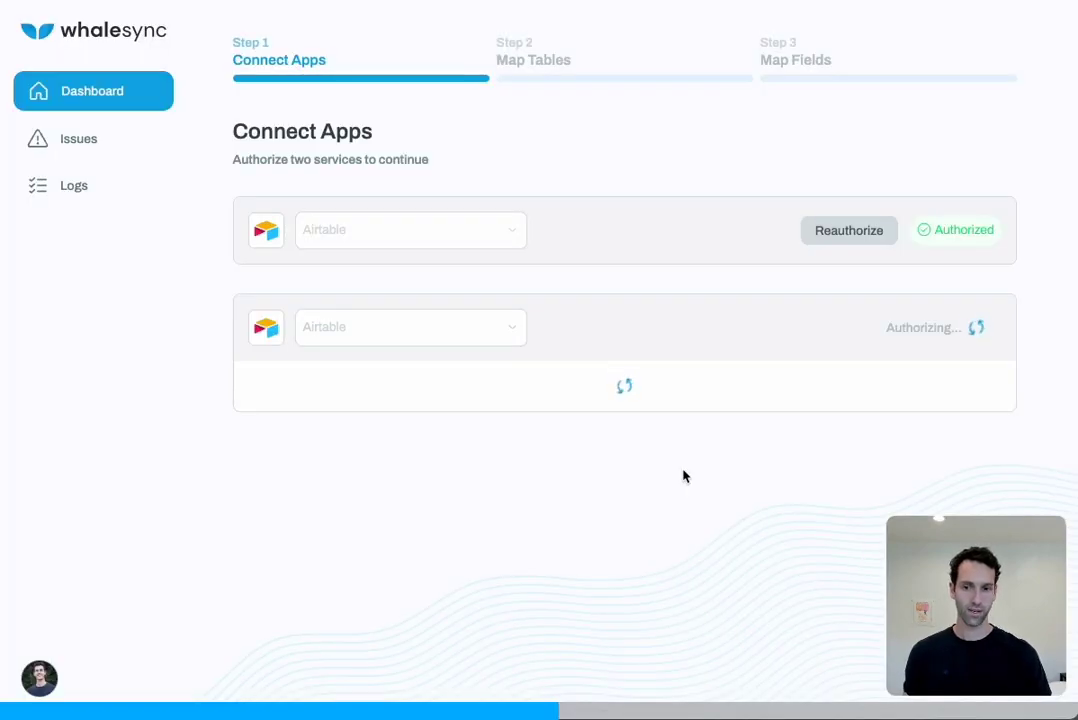
pyautogui.click(895, 416)
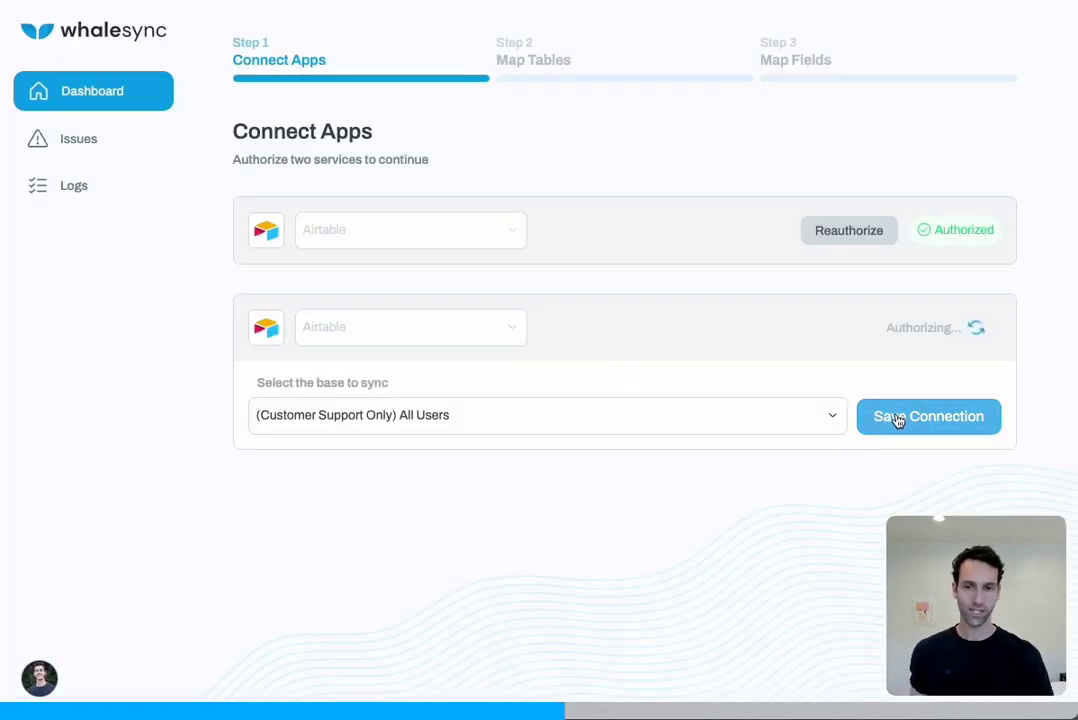
# Keep the Users ↔ Users table pair on two-way sync and proceed to Map Fields
pyautogui.click(898, 420)
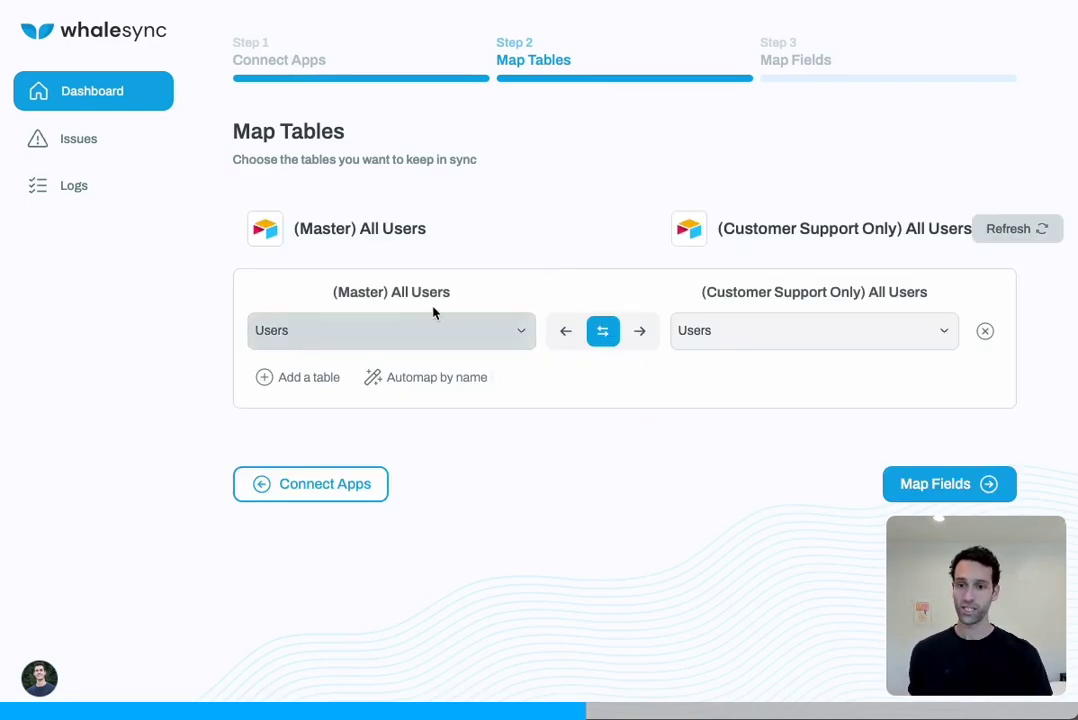
pyautogui.tripleClick(349, 292)
pyautogui.tripleClick(766, 285)
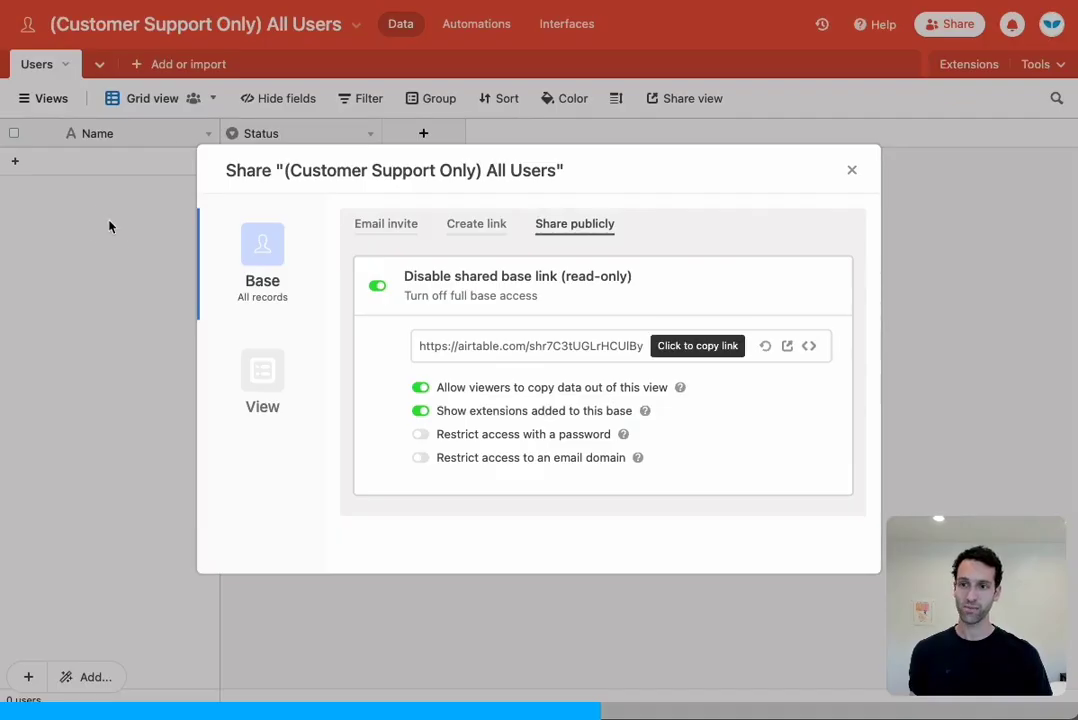
pyautogui.click(110, 226)
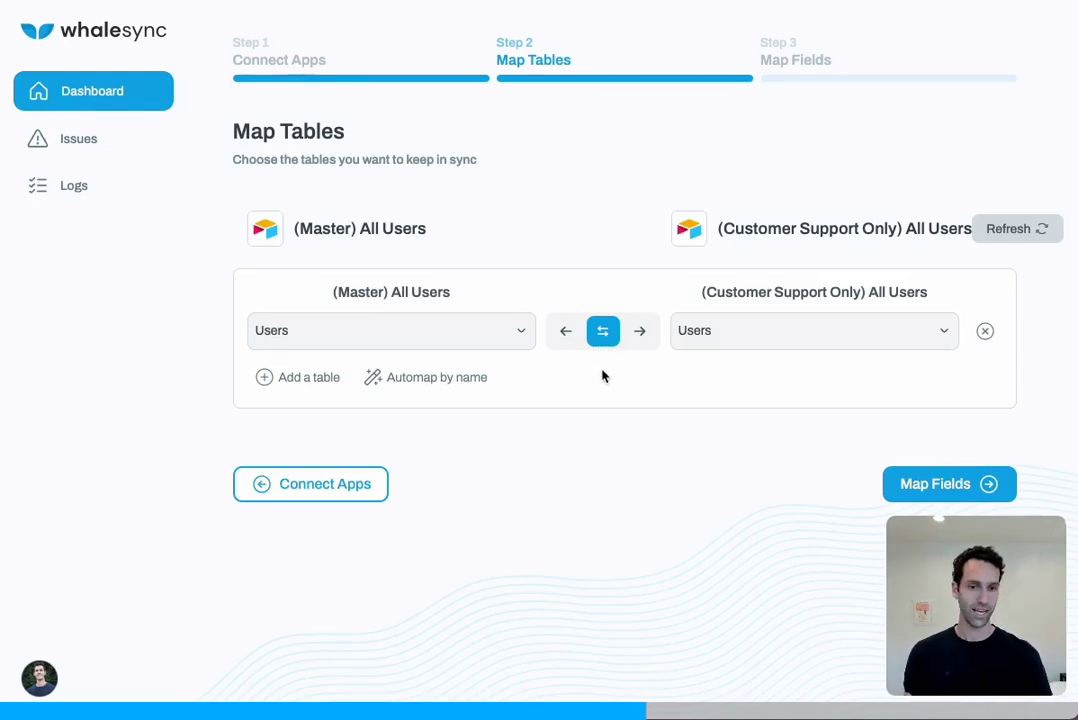
pyautogui.click(919, 486)
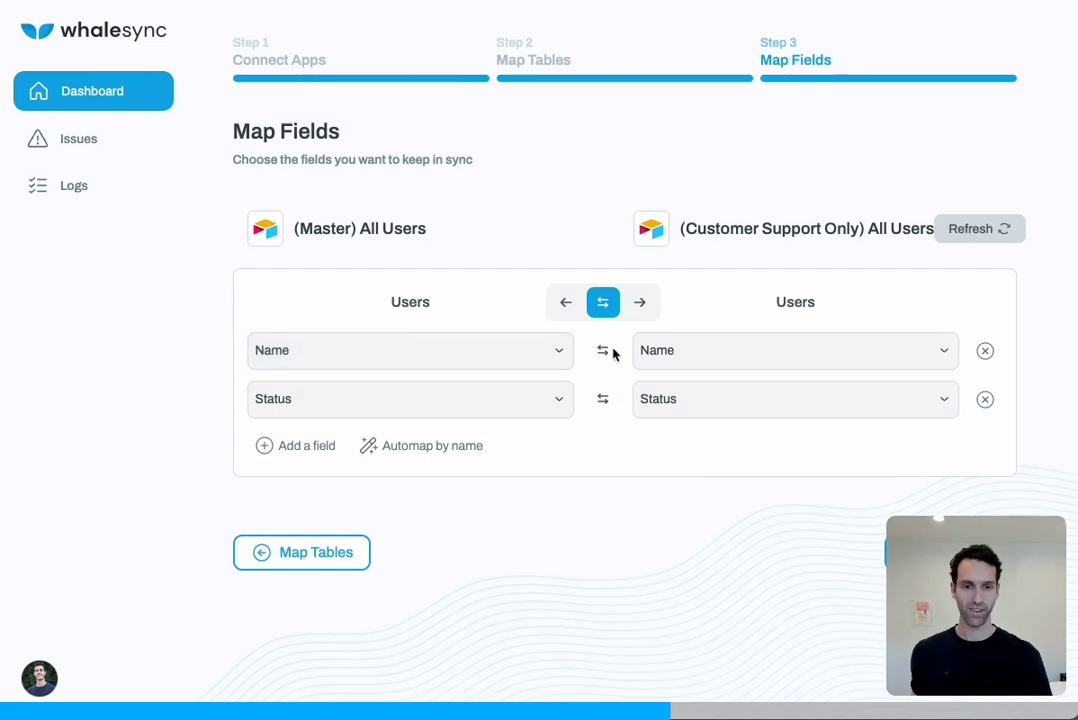
# Add a third field pair, browse both field lists, then remove it, leaving Name and Status
pyautogui.click(292, 445)
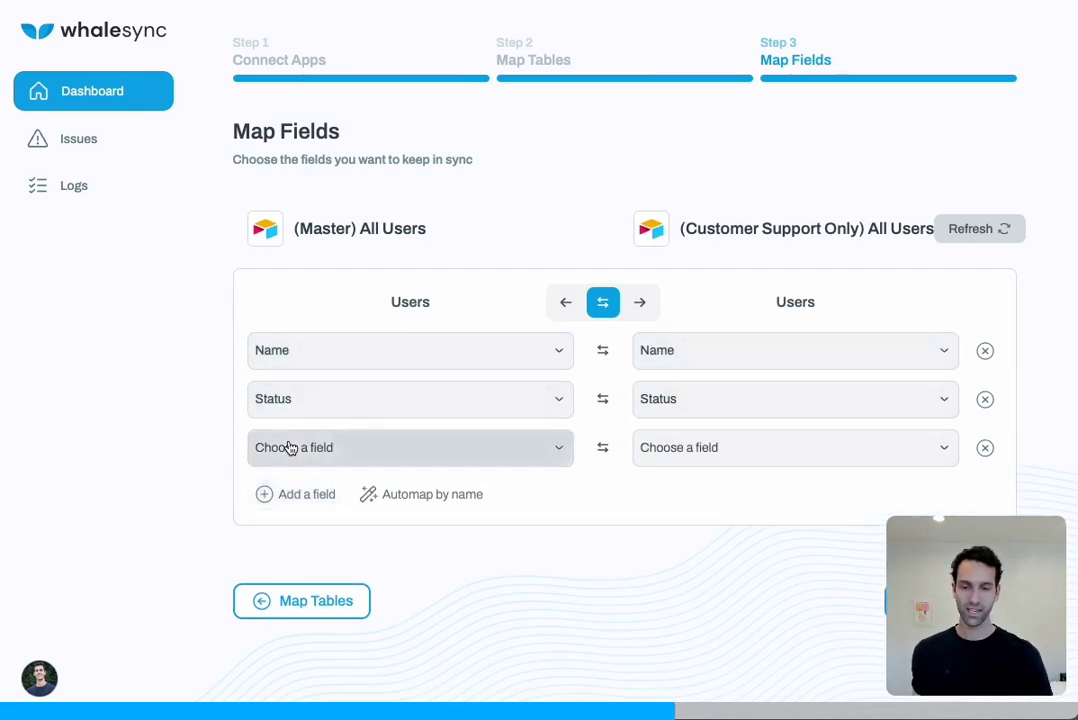
pyautogui.click(500, 449)
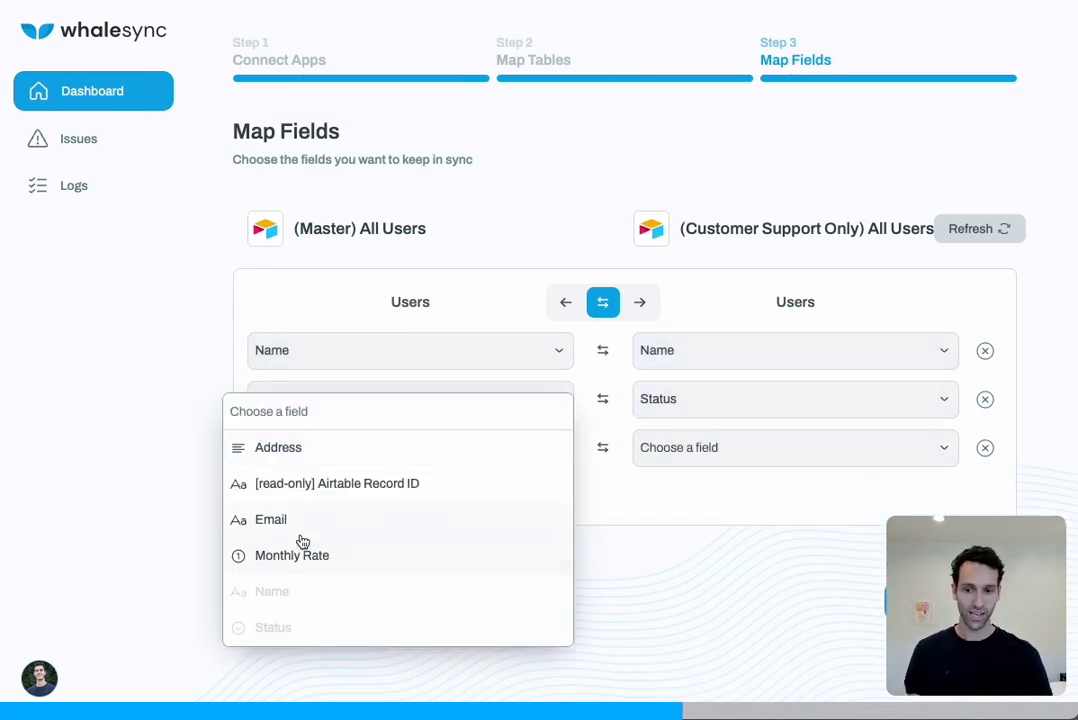
pyautogui.click(772, 435)
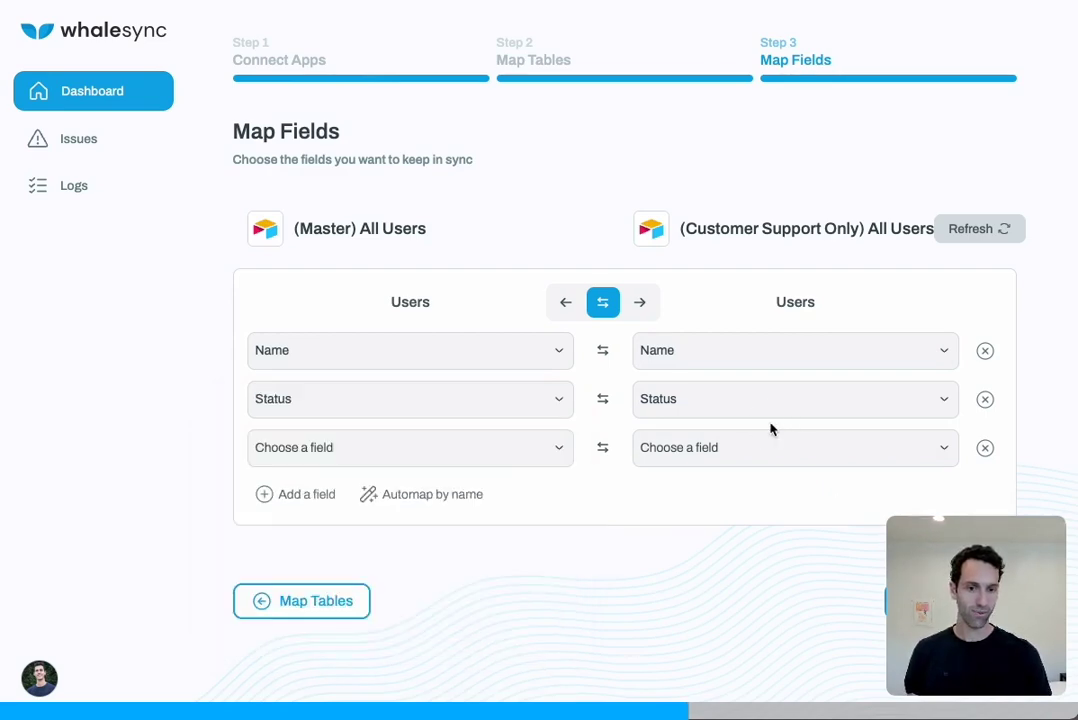
pyautogui.click(556, 505)
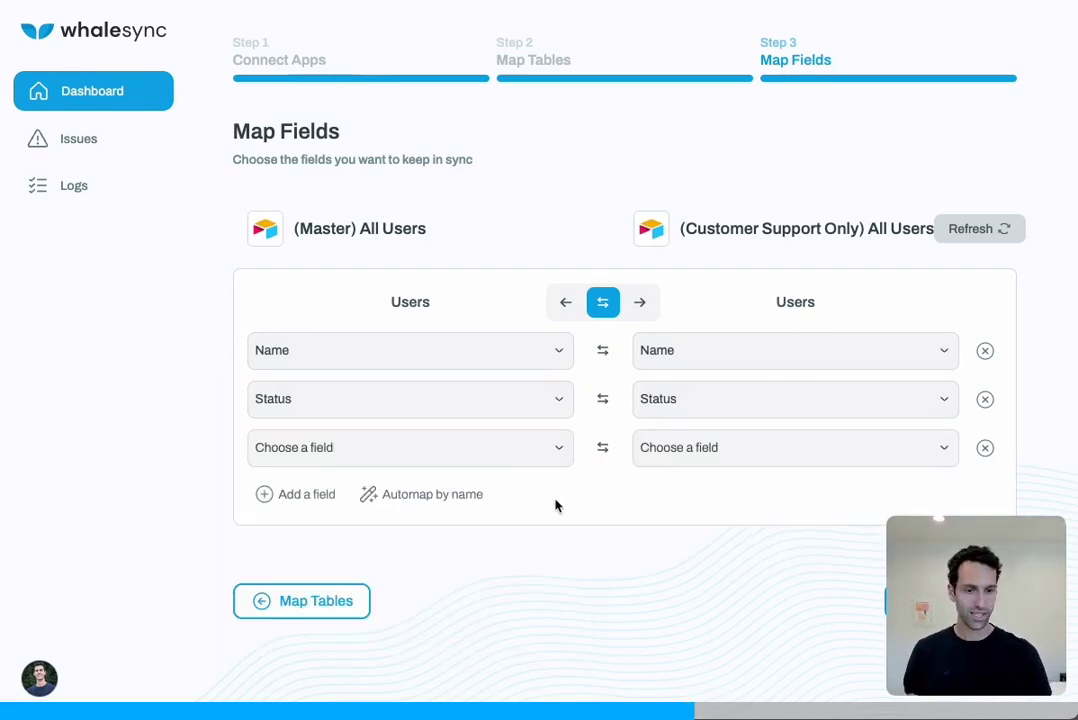
pyautogui.click(985, 448)
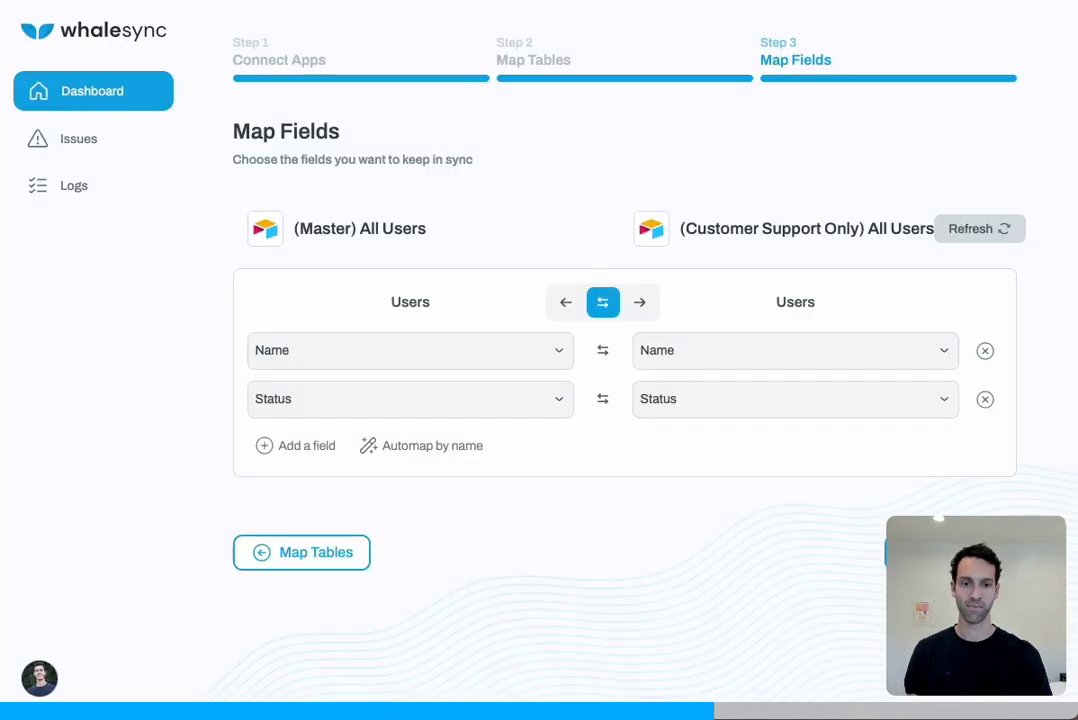
pyautogui.moveTo(900, 566); pyautogui.dragTo(573, 568)
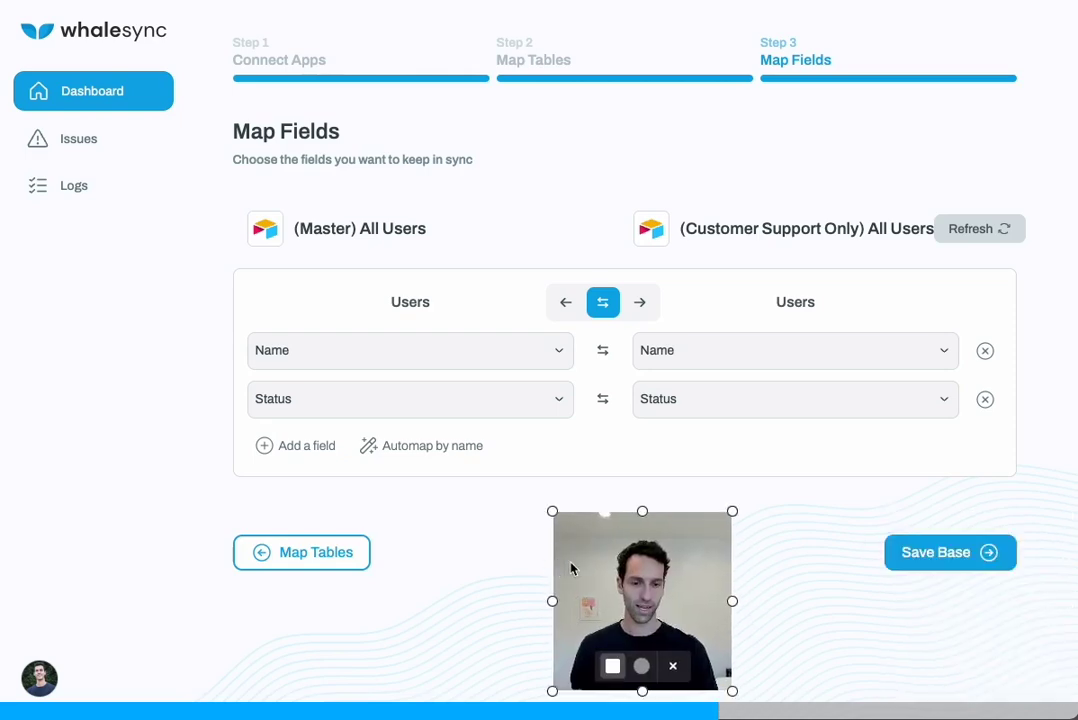
# Save the base, enable sync, acknowledge the backup risks and confirm Turn syncing on
pyautogui.click(950, 562)
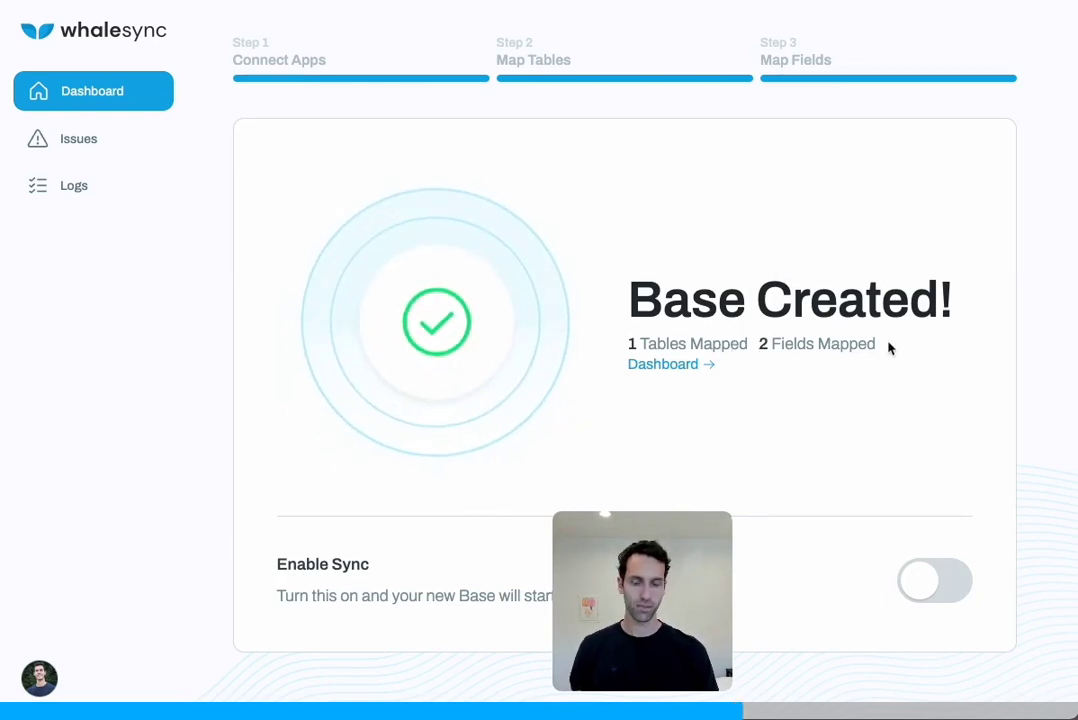
pyautogui.click(931, 584)
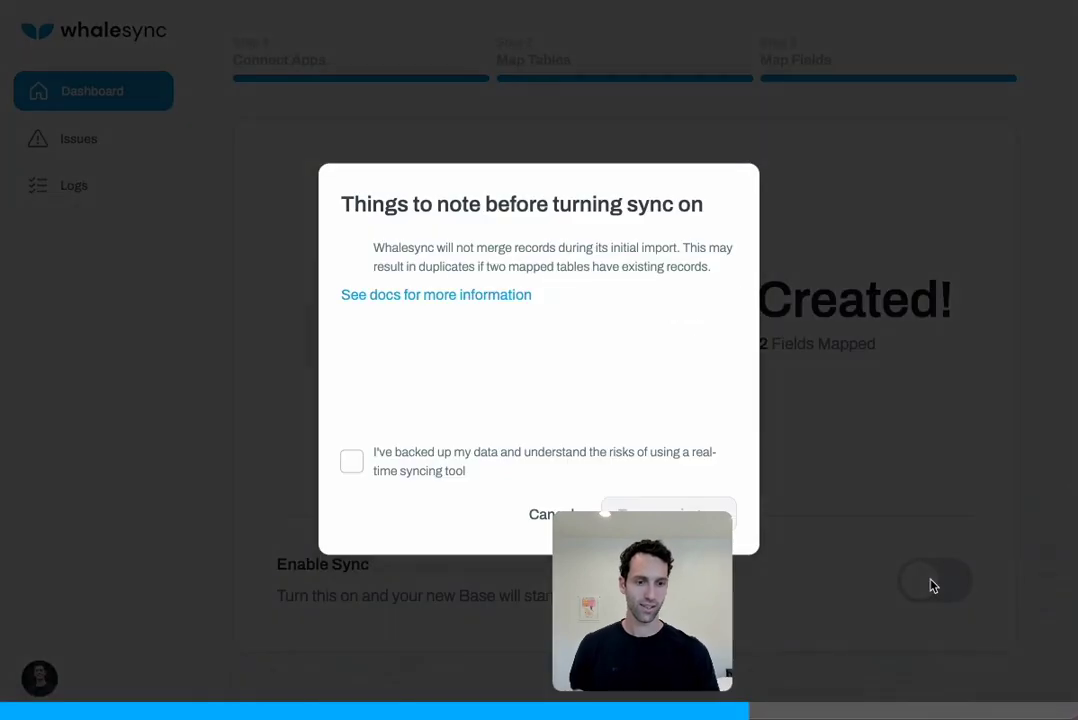
pyautogui.moveTo(685, 599); pyautogui.dragTo(905, 601)
pyautogui.click(350, 462)
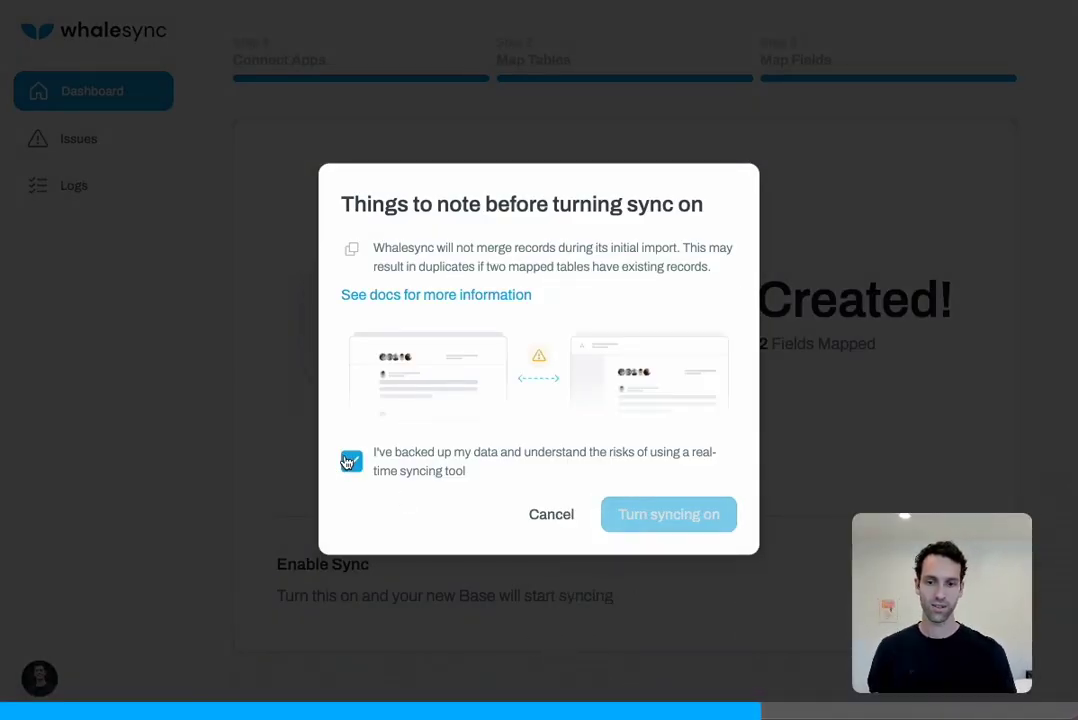
pyautogui.click(655, 517)
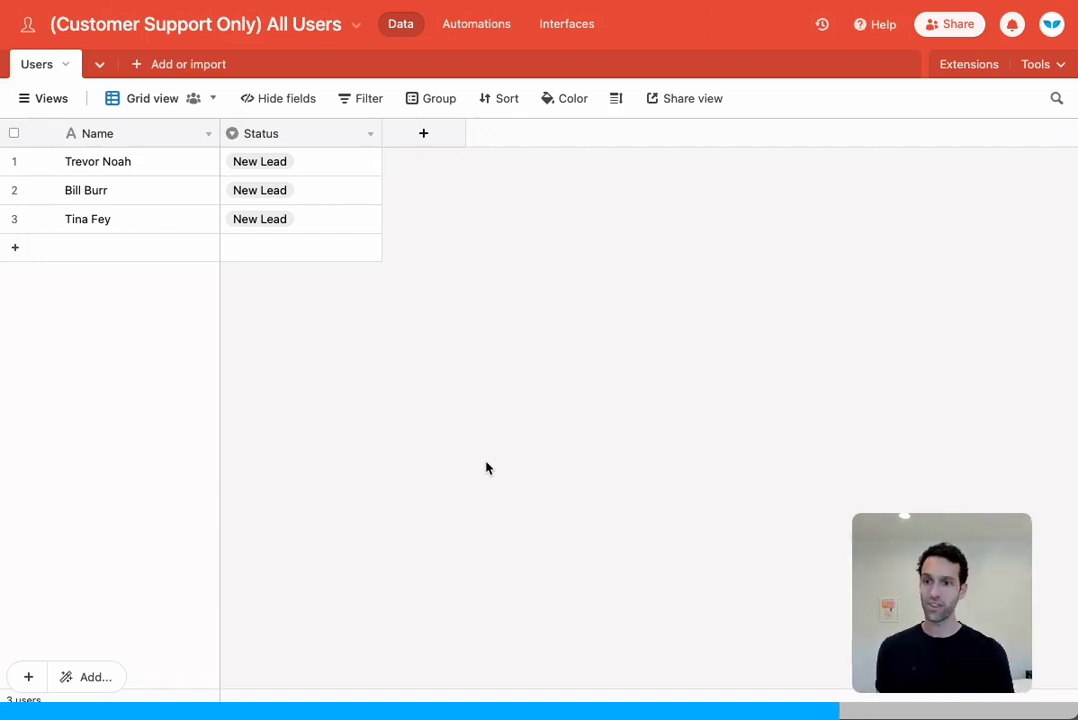
# Set rows 1–3 to Proposal Sent, Under Review and Paying Customer, then switch to the Master base
pyautogui.click(306, 170)
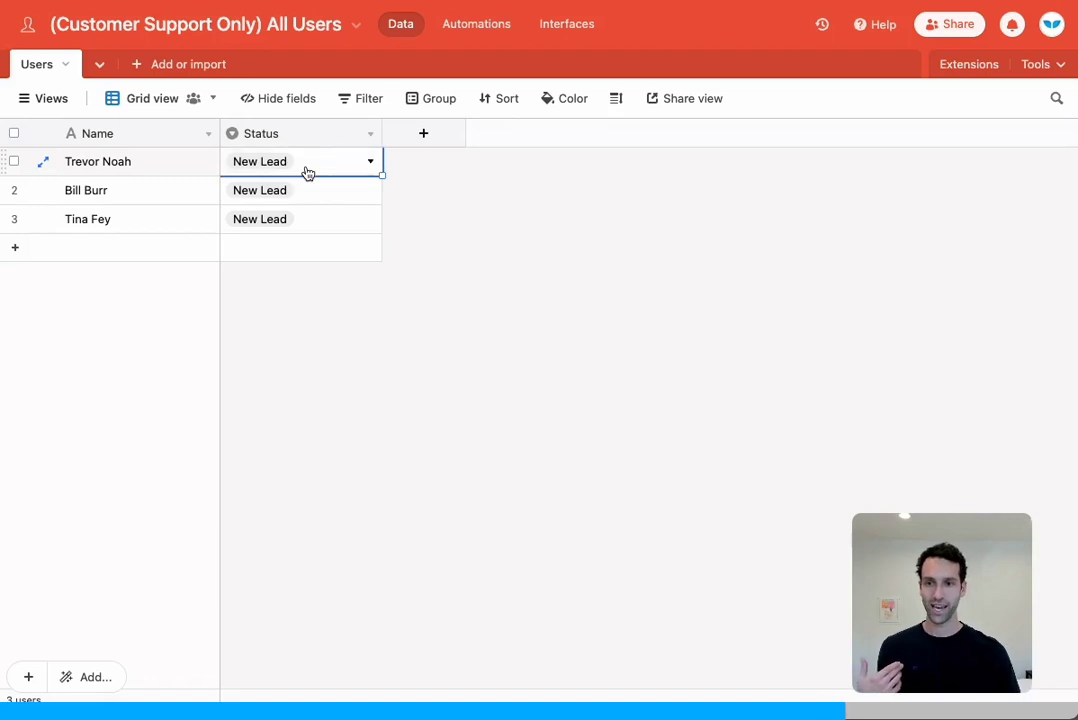
pyautogui.click(306, 170)
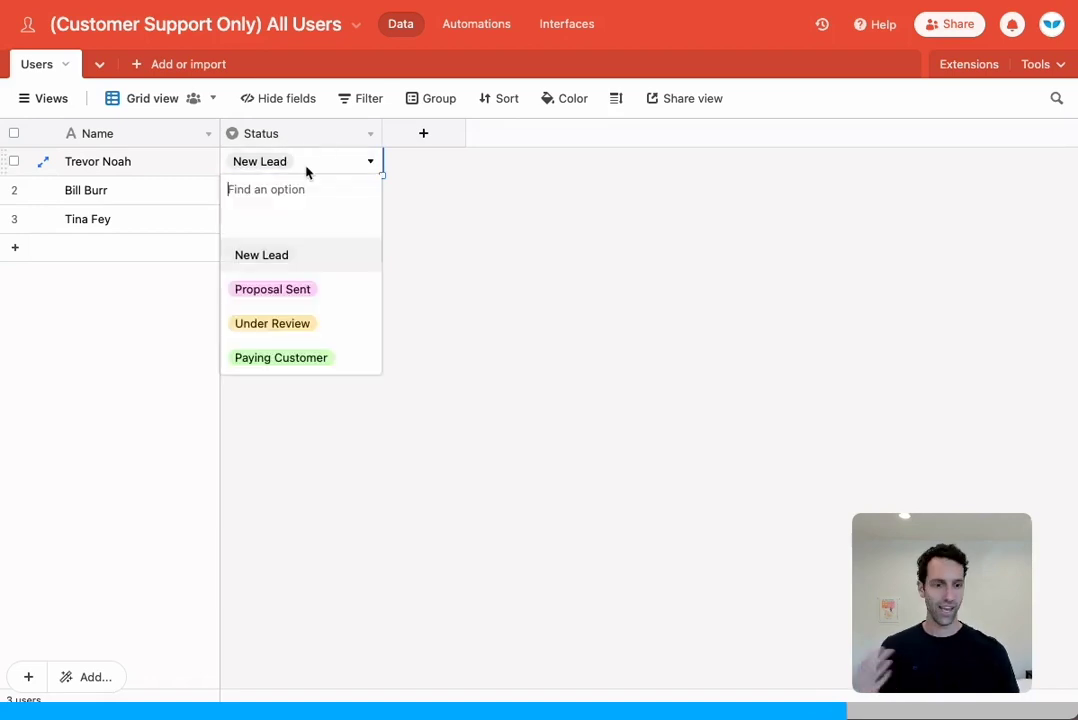
pyautogui.click(314, 287)
pyautogui.click(453, 318)
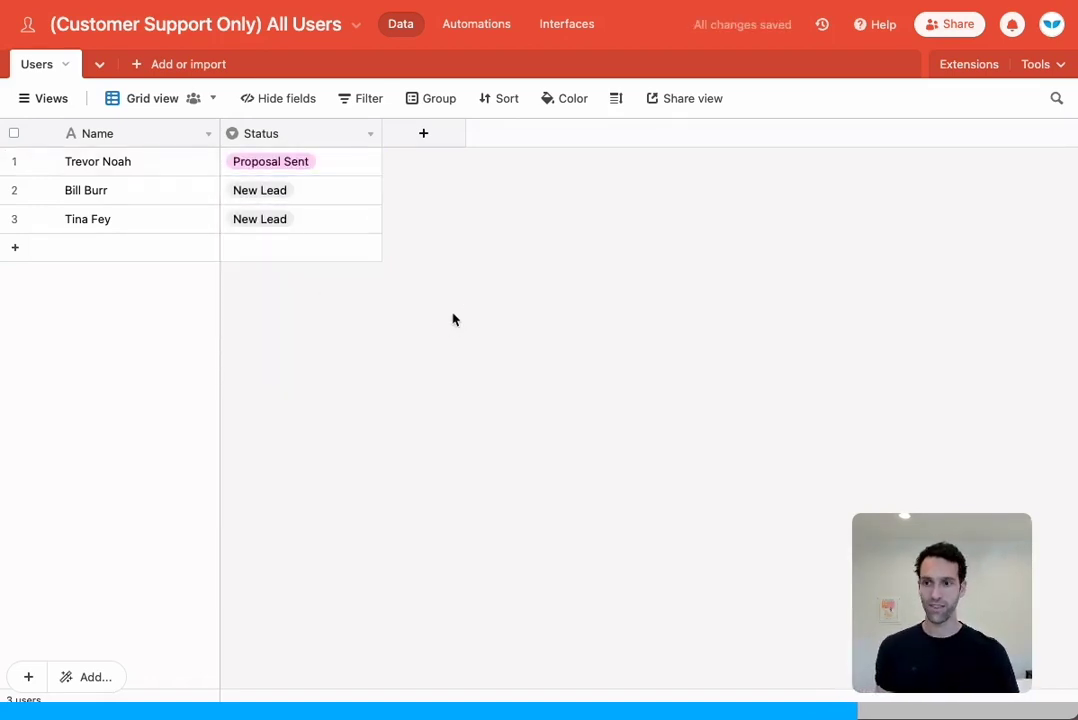
pyautogui.click(322, 192)
pyautogui.click(322, 192)
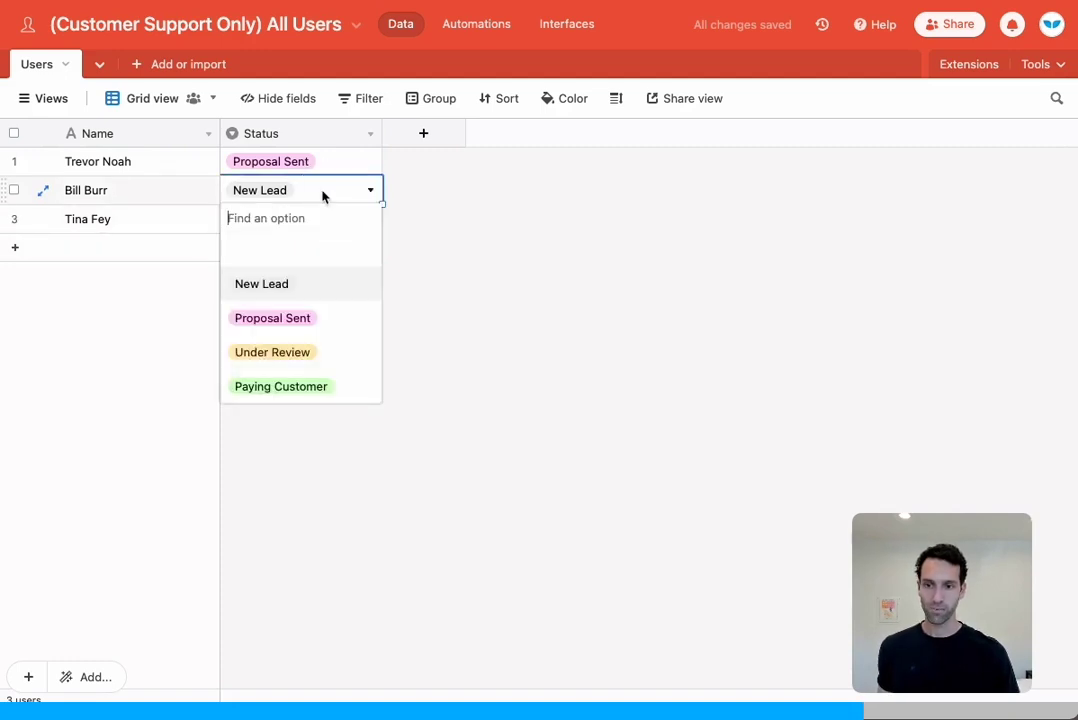
pyautogui.click(322, 358)
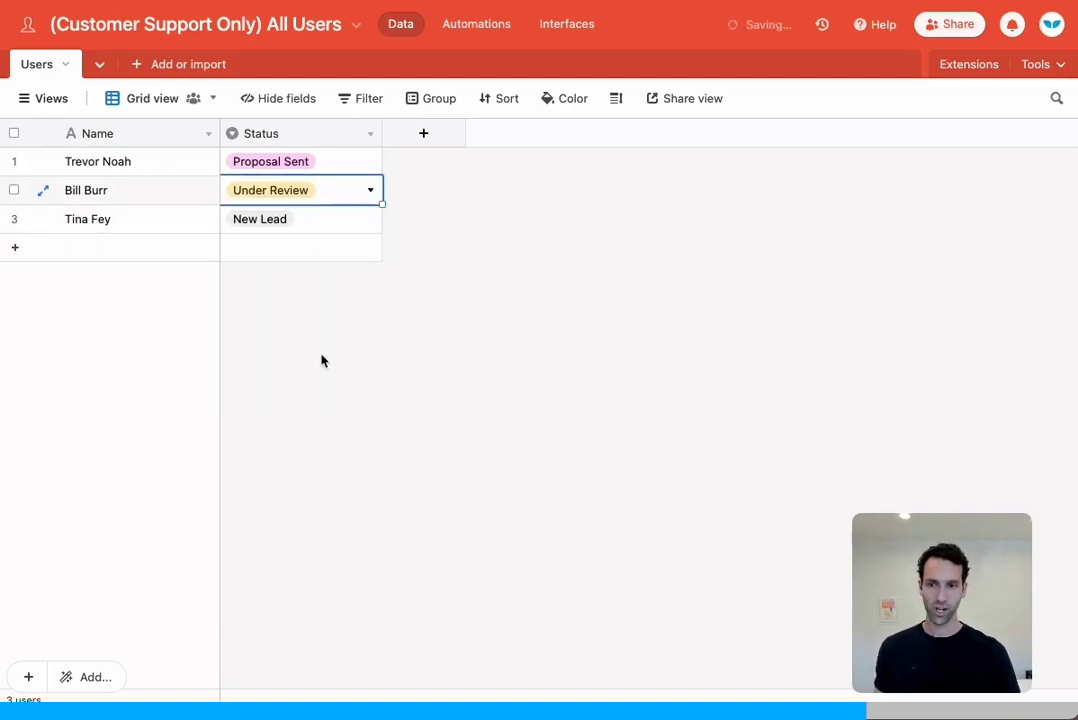
pyautogui.click(302, 222)
pyautogui.click(302, 222)
pyautogui.click(296, 414)
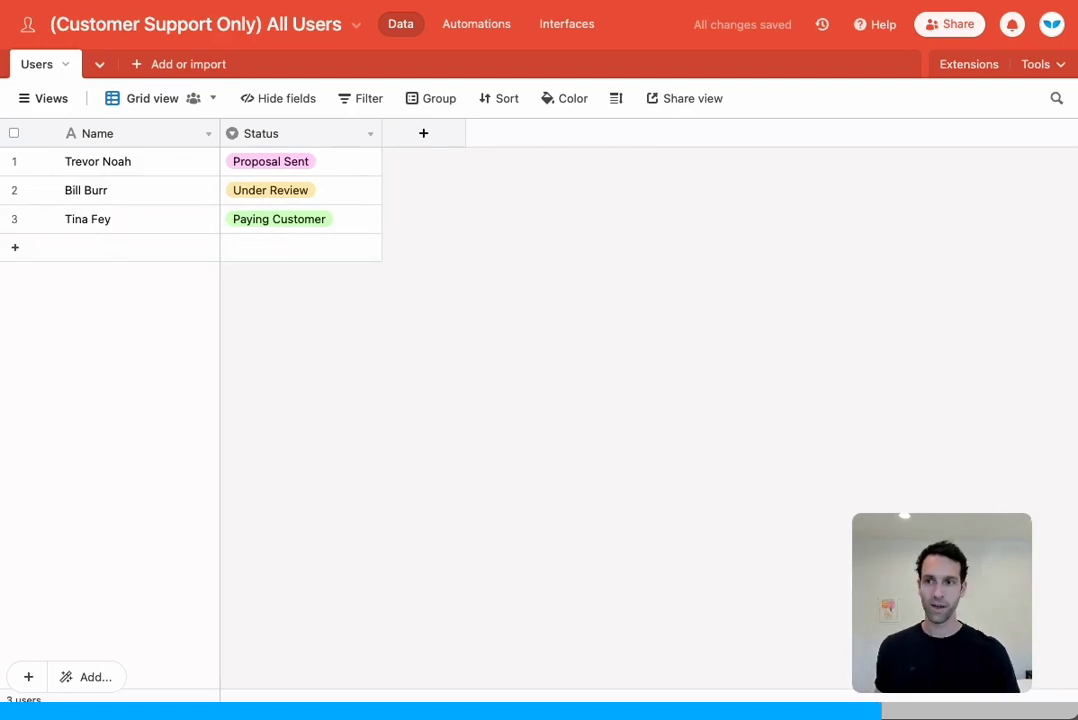
pyautogui.hotkey('ctrl', 'Tab')
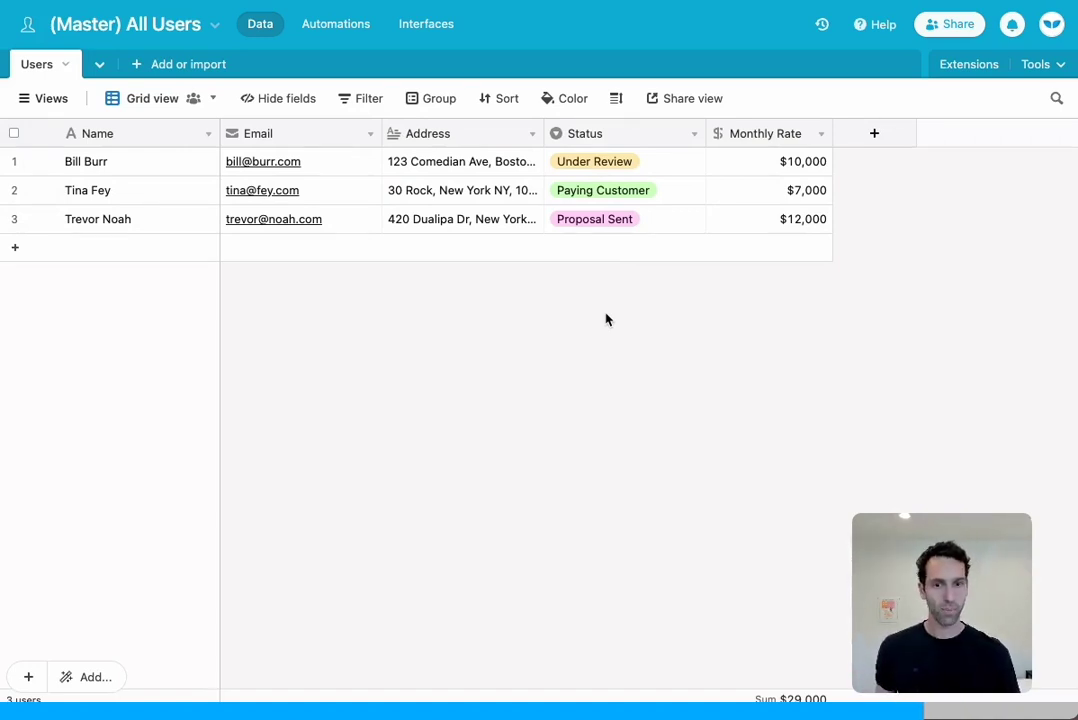
# Change the Status dropdown of master rows 1 and 3 to Paying Customer
pyautogui.click(650, 166)
pyautogui.click(651, 164)
pyautogui.click(640, 357)
pyautogui.click(647, 351)
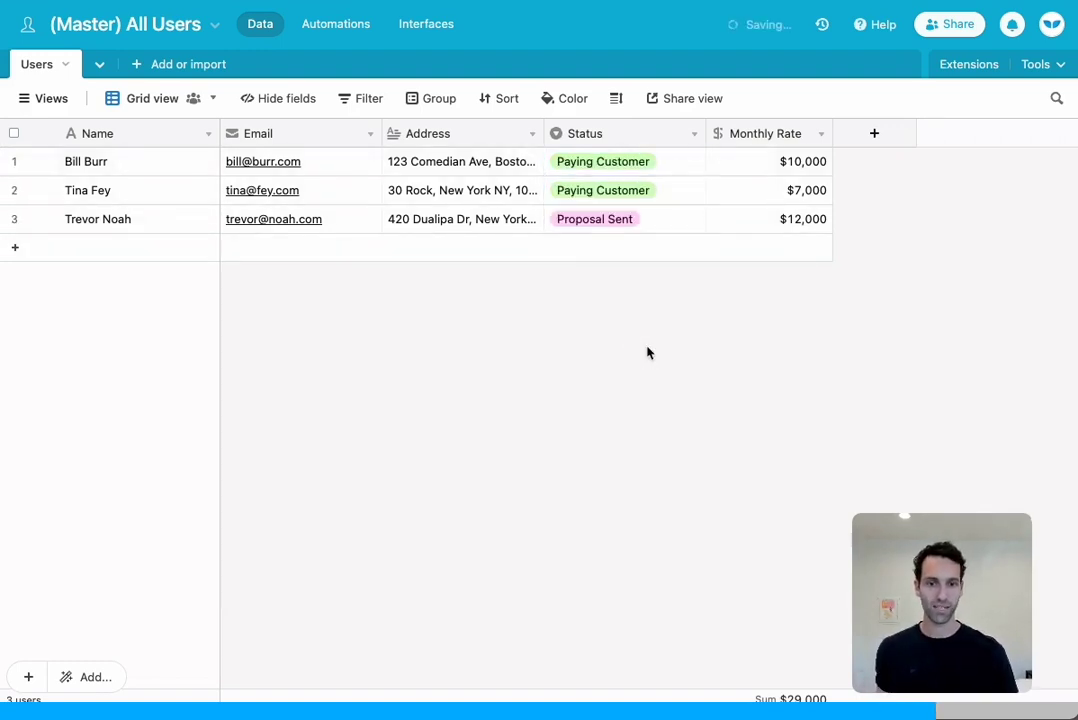
pyautogui.click(643, 221)
pyautogui.click(645, 222)
pyautogui.click(620, 411)
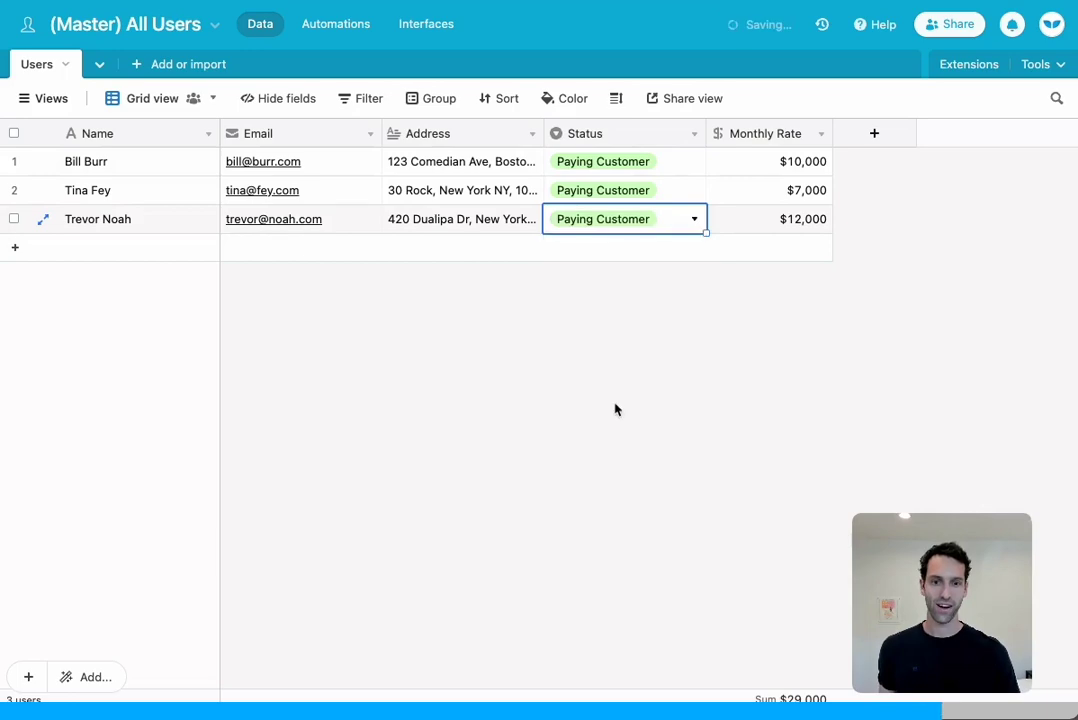
pyautogui.click(541, 361)
pyautogui.hotkey('ctrl', 'Tab')
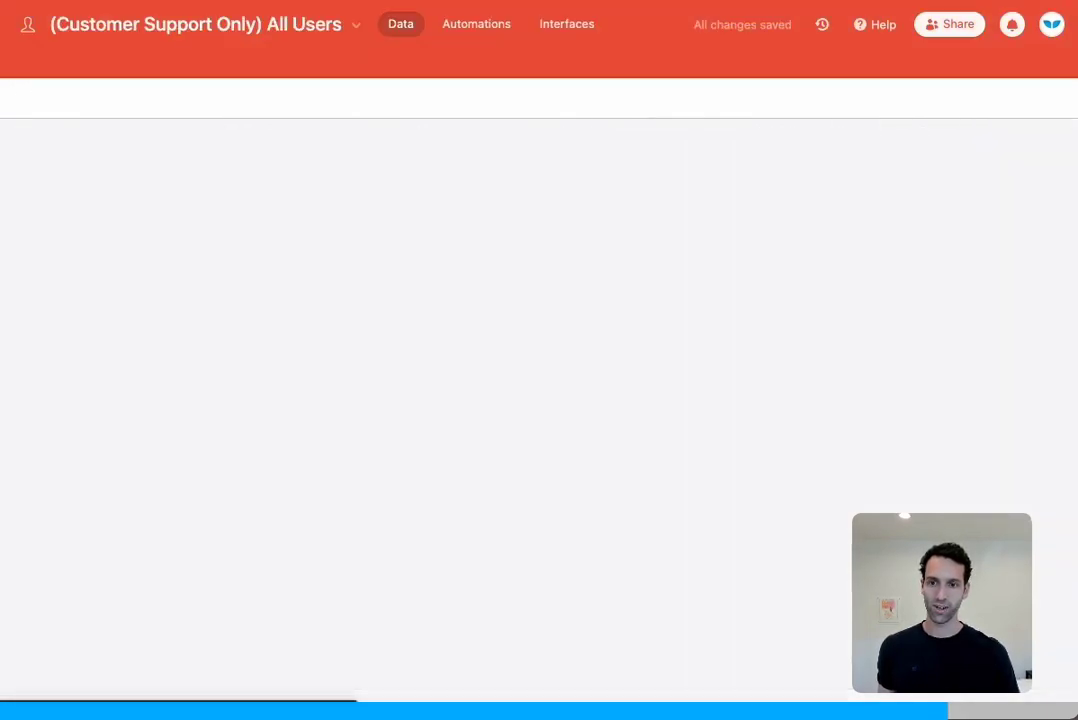